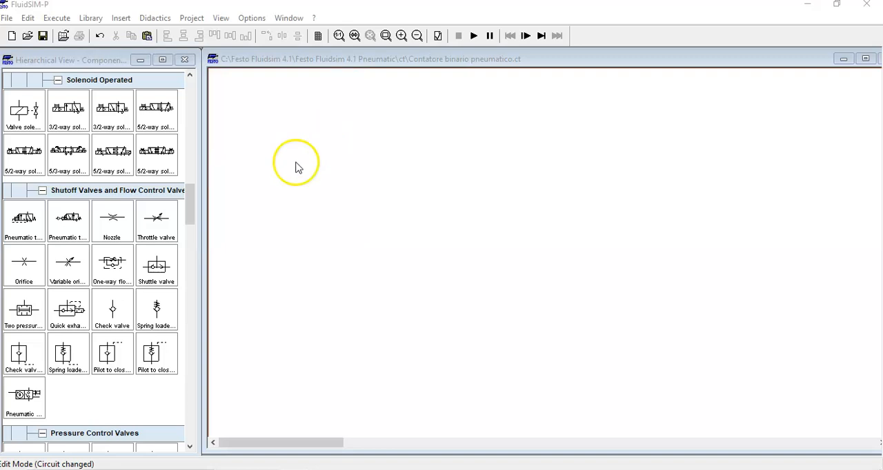
# - Place a double acting cylinder near the top of the blank circuit and attach a distance rule above its rod end
pyautogui.moveTo(192, 211); pyautogui.dragTo(194, 97)
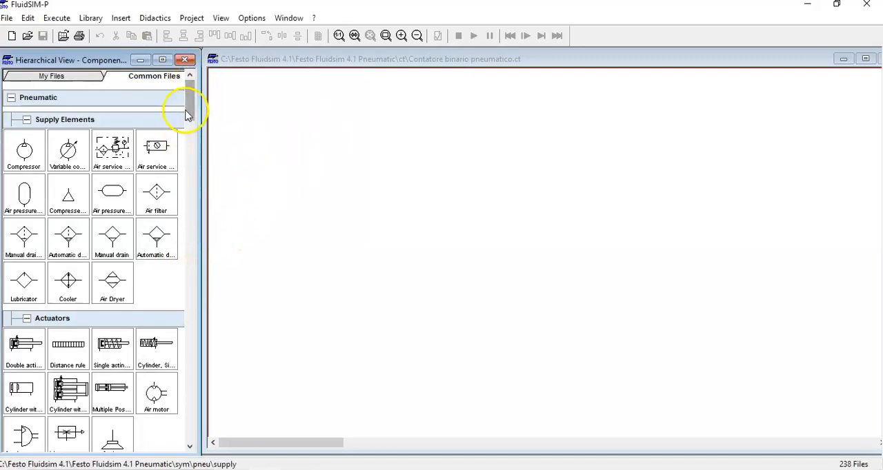
pyautogui.moveTo(189, 111); pyautogui.dragTo(189, 129)
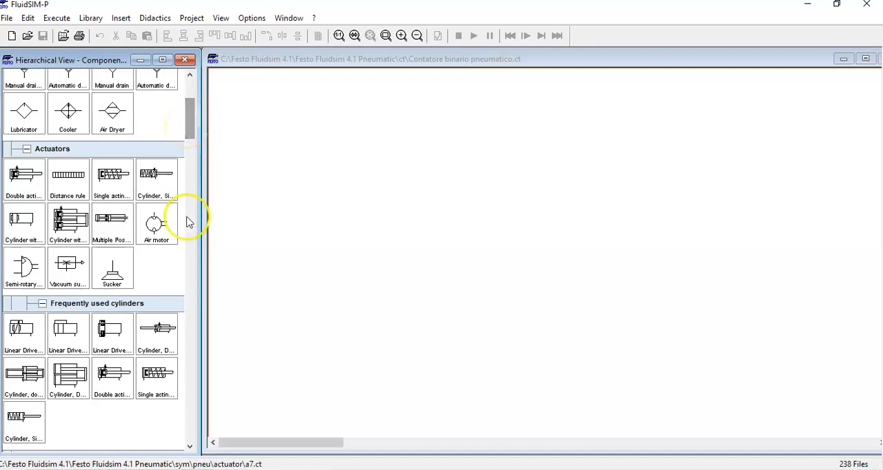
pyautogui.moveTo(26, 183); pyautogui.dragTo(497, 130)
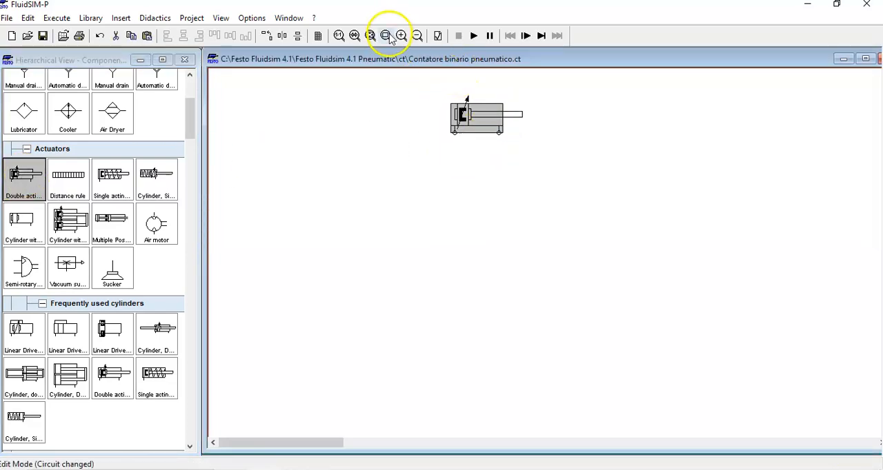
pyautogui.click(402, 35)
pyautogui.moveTo(600, 143); pyautogui.dragTo(498, 142)
pyautogui.click(464, 204)
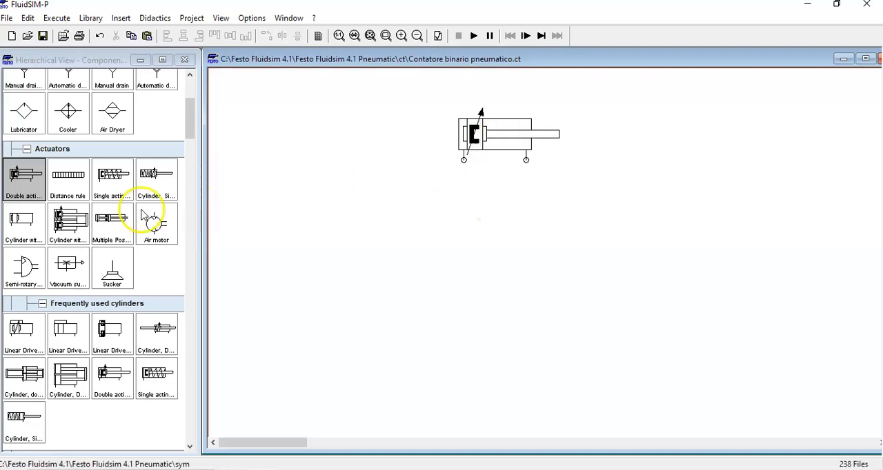
pyautogui.moveTo(74, 177); pyautogui.dragTo(610, 111)
pyautogui.click(636, 166)
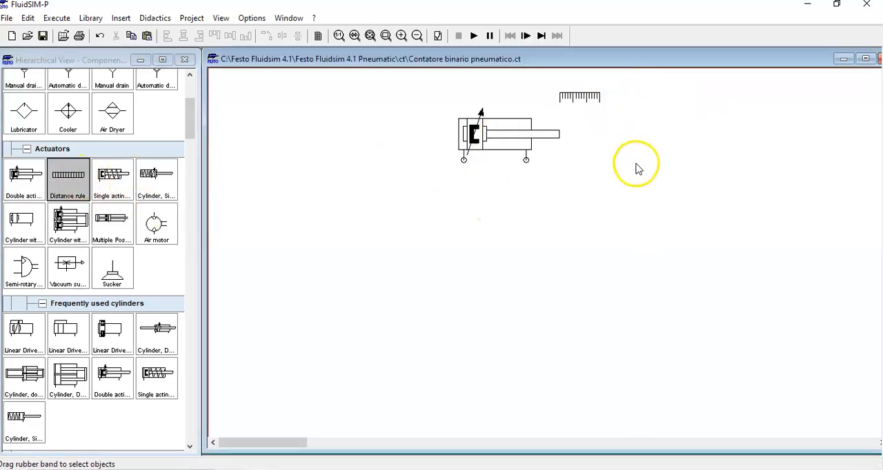
pyautogui.doubleClick(569, 103)
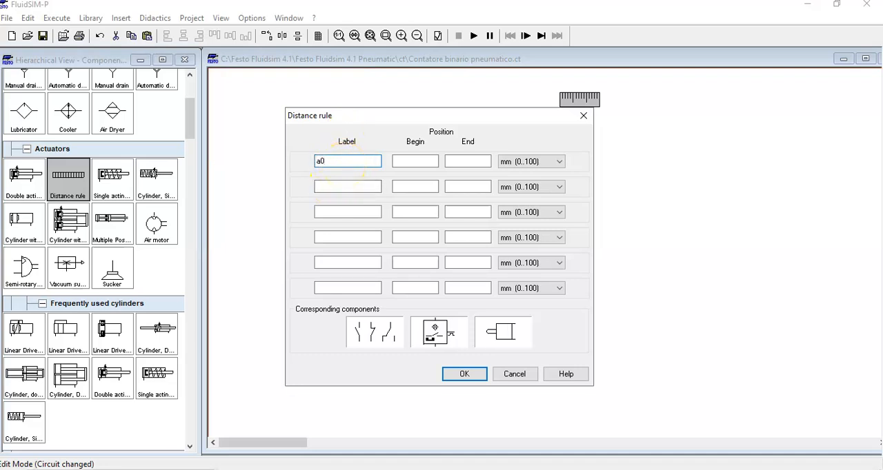
pyautogui.click(321, 187)
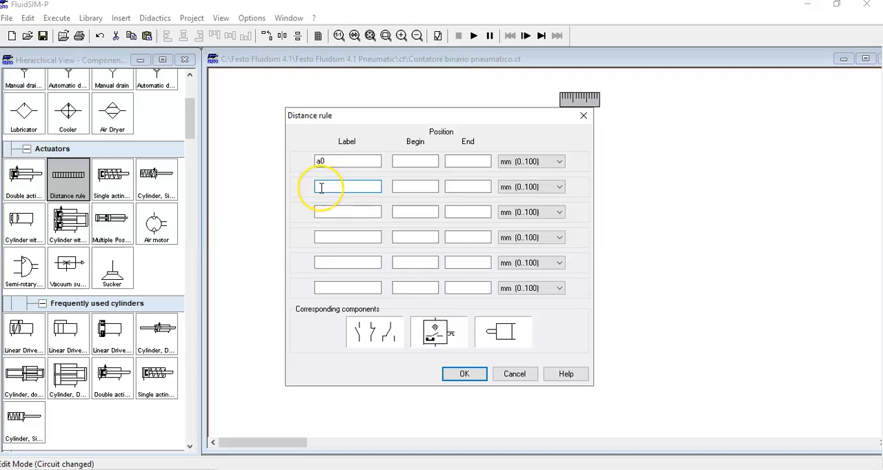
pyautogui.moveTo(428, 123); pyautogui.dragTo(488, 180)
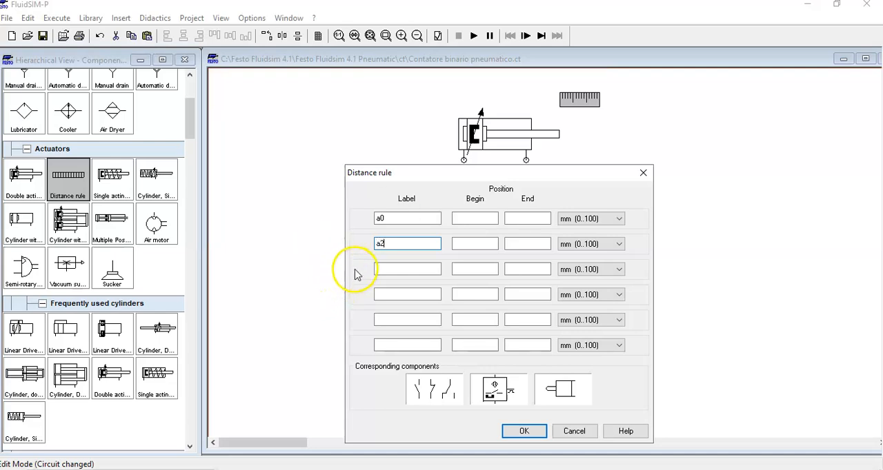
pyautogui.click(388, 268)
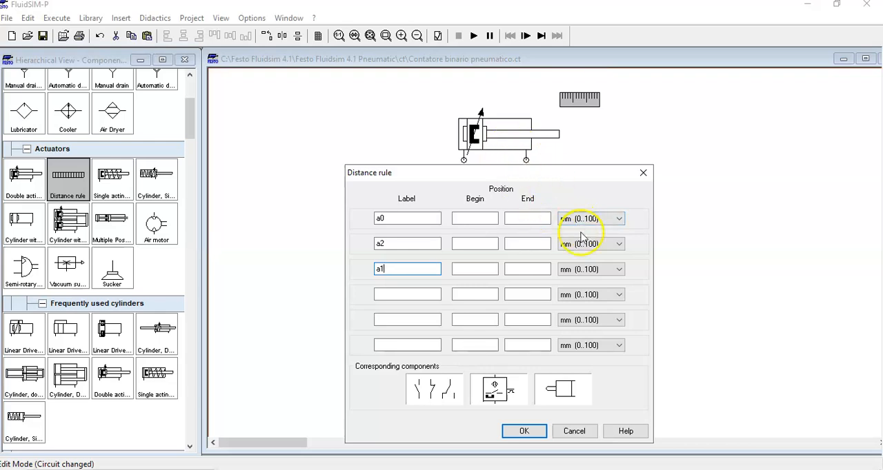
pyautogui.click(620, 221)
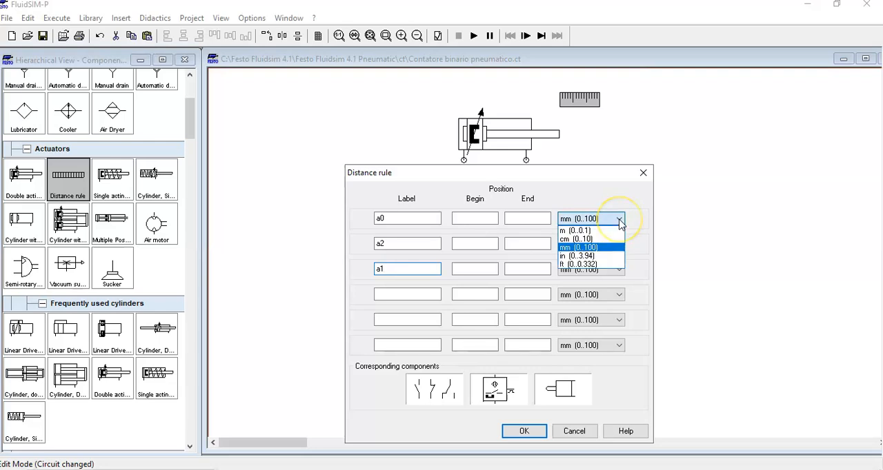
pyautogui.click(620, 222)
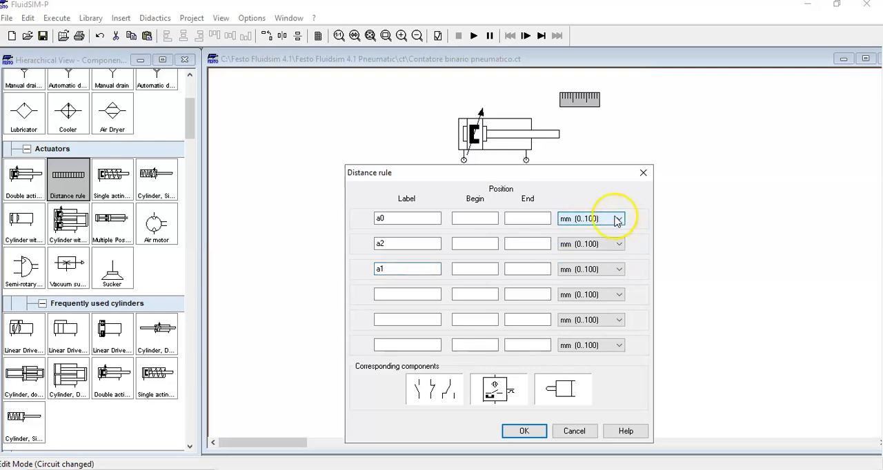
pyautogui.click(642, 174)
# - Set the double acting cylinder's maximum stroke to 25 cm
pyautogui.doubleClick(479, 136)
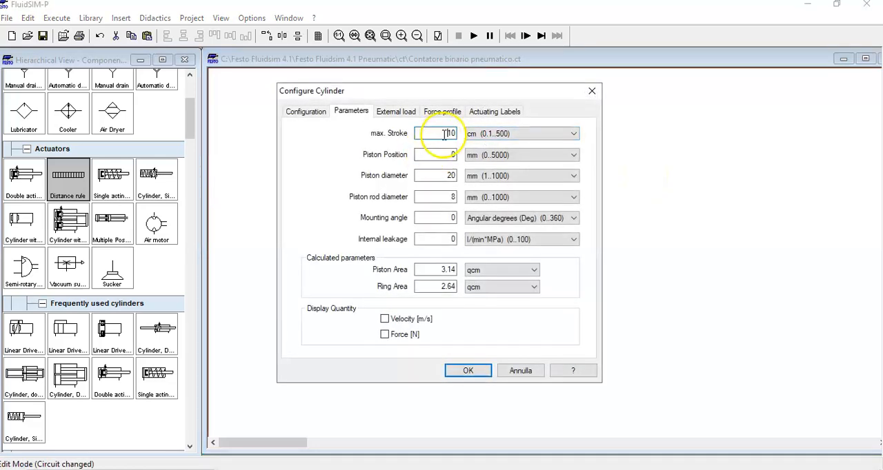
pyautogui.click(460, 137)
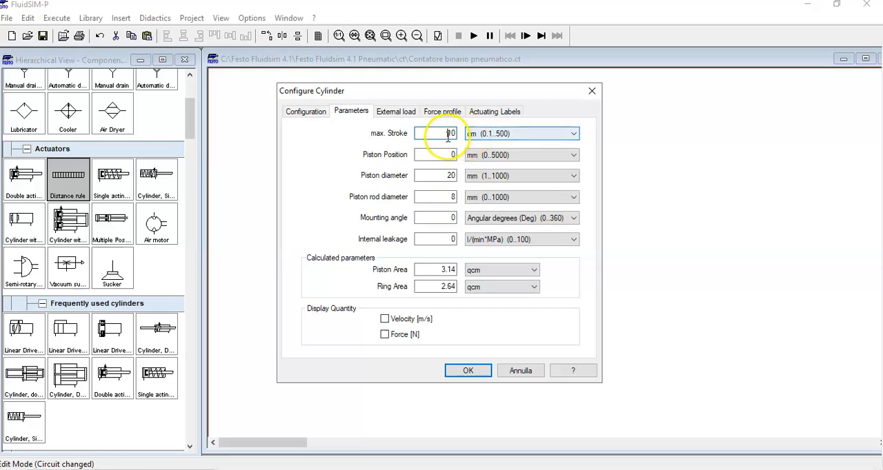
pyautogui.click(573, 134)
pyautogui.click(572, 134)
pyautogui.moveTo(442, 137); pyautogui.dragTo(473, 131)
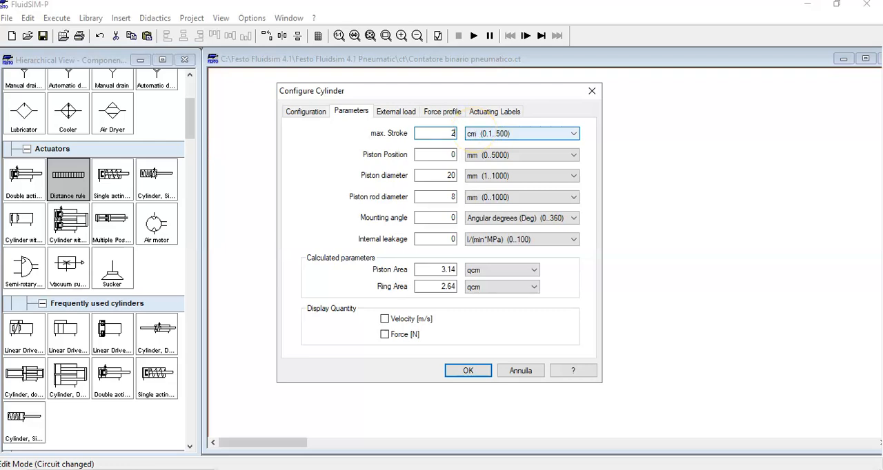
pyautogui.write('25')
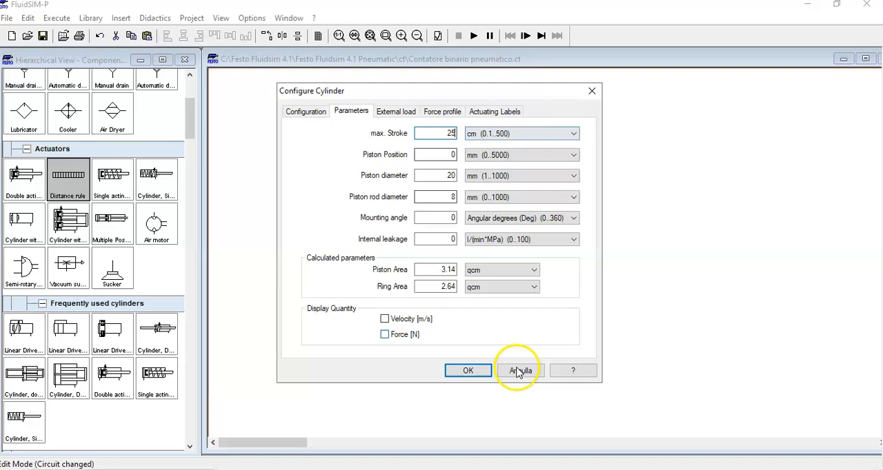
pyautogui.click(472, 372)
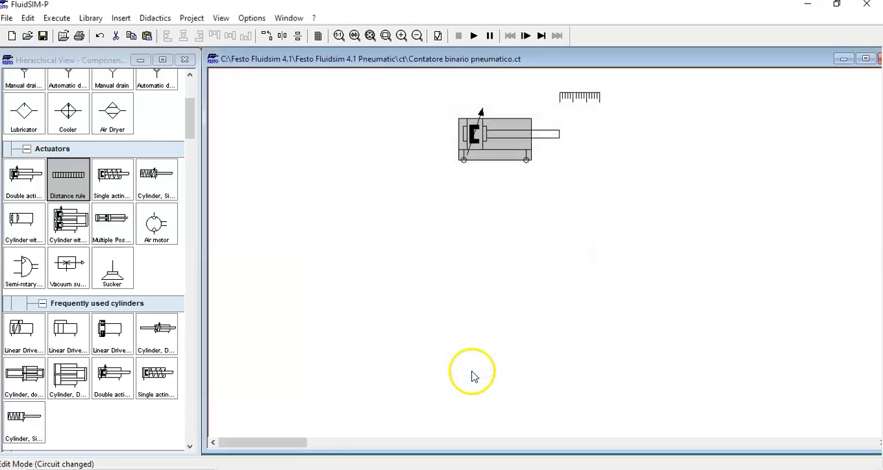
# - Define the distance rule's marks with equal begin and end positions: a0 at 0 mm, a2 at 170 mm and a1 at 250 mm
pyautogui.doubleClick(578, 99)
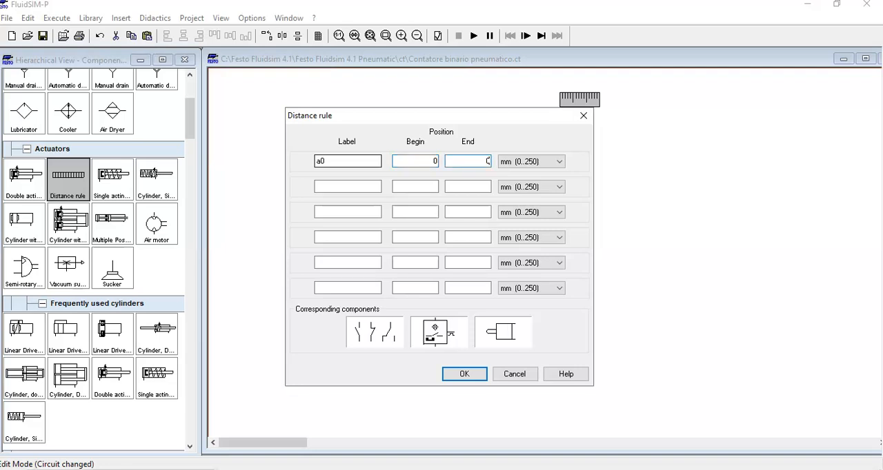
pyautogui.click(337, 185)
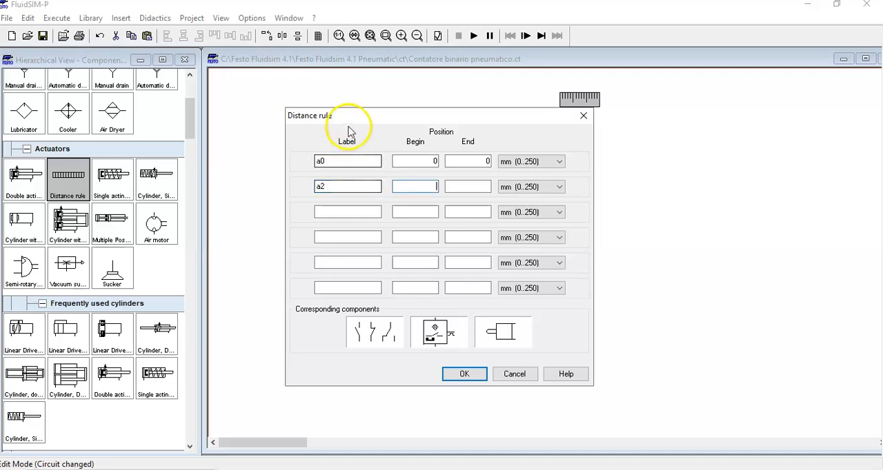
pyautogui.moveTo(420, 123); pyautogui.dragTo(523, 184)
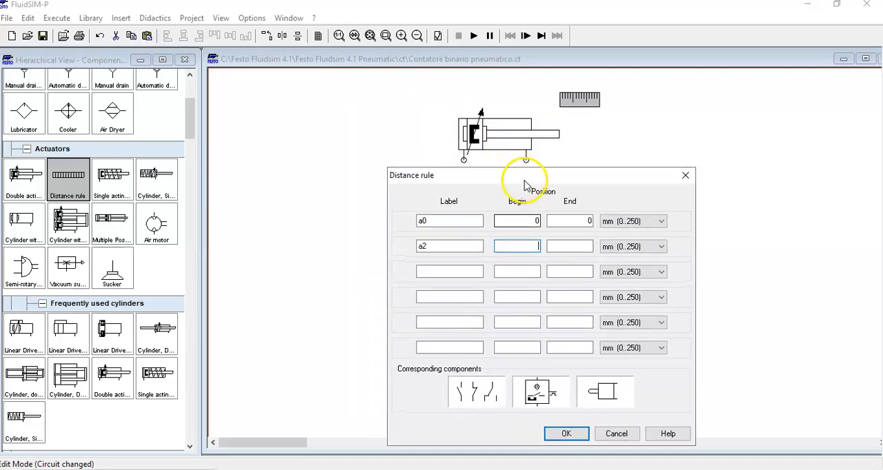
pyautogui.click(517, 222)
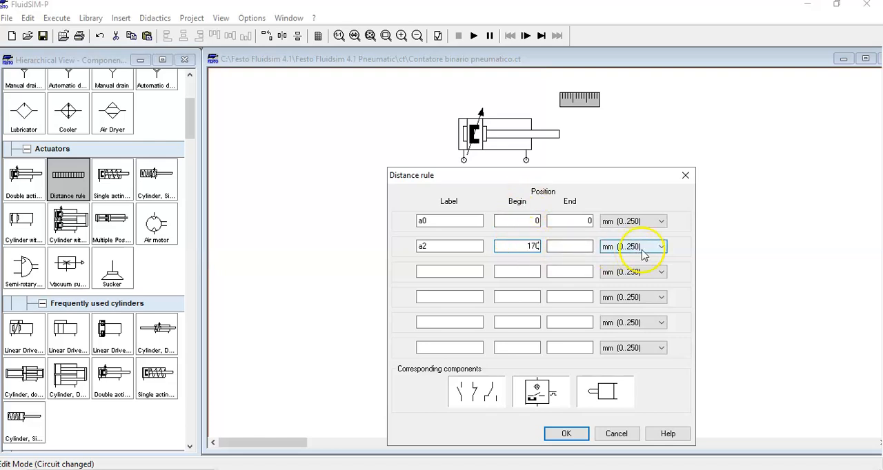
pyautogui.click(578, 249)
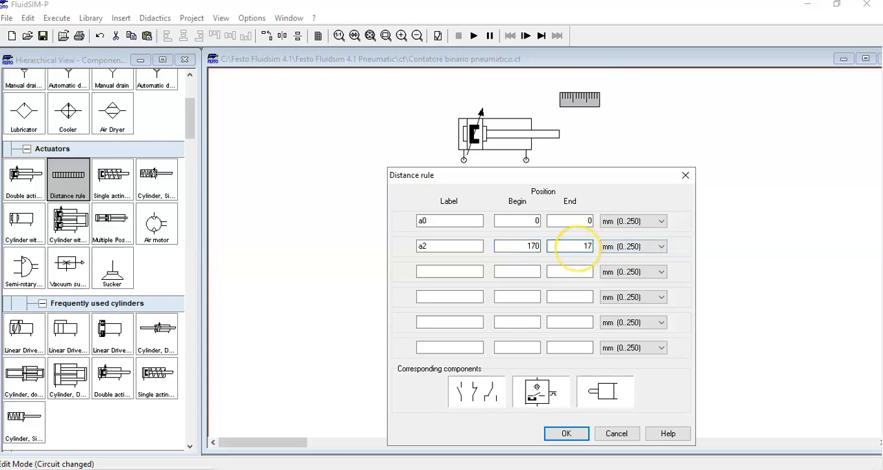
pyautogui.click(441, 275)
pyautogui.write('a1')
pyautogui.click(516, 272)
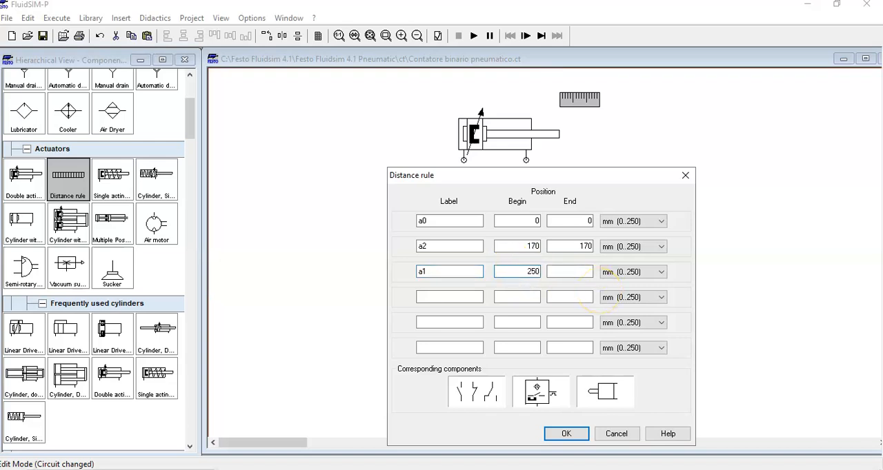
pyautogui.click(575, 271)
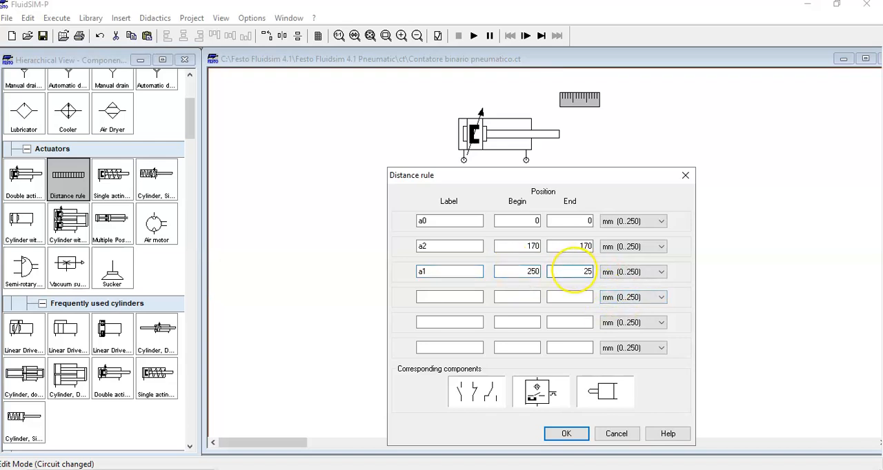
pyautogui.click(567, 435)
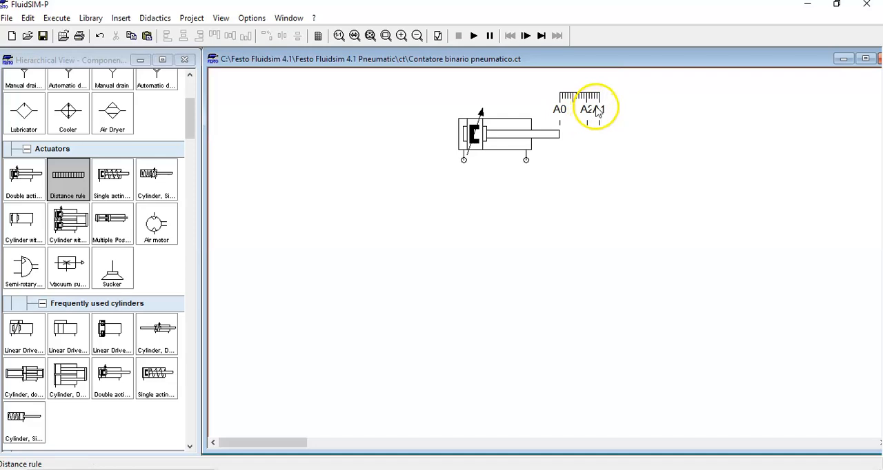
pyautogui.moveTo(598, 112)
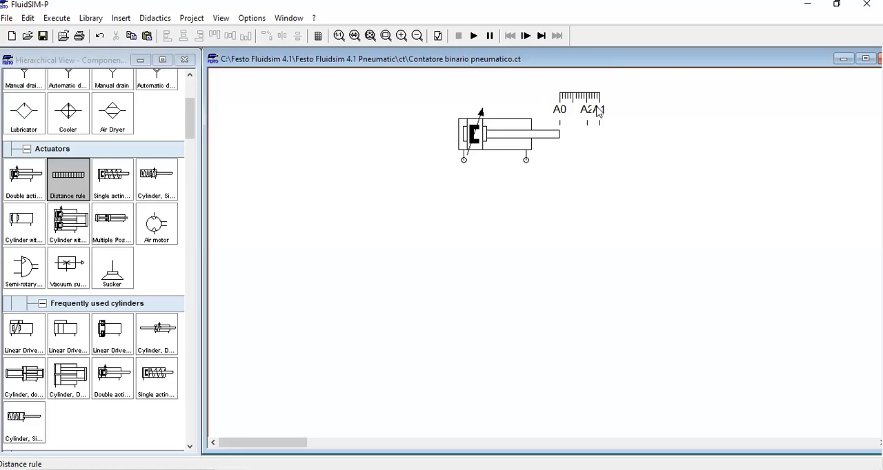
# - Place a pneumatically operated 5/2-way valve with spring return below the cylinder
pyautogui.moveTo(191, 126); pyautogui.dragTo(185, 177)
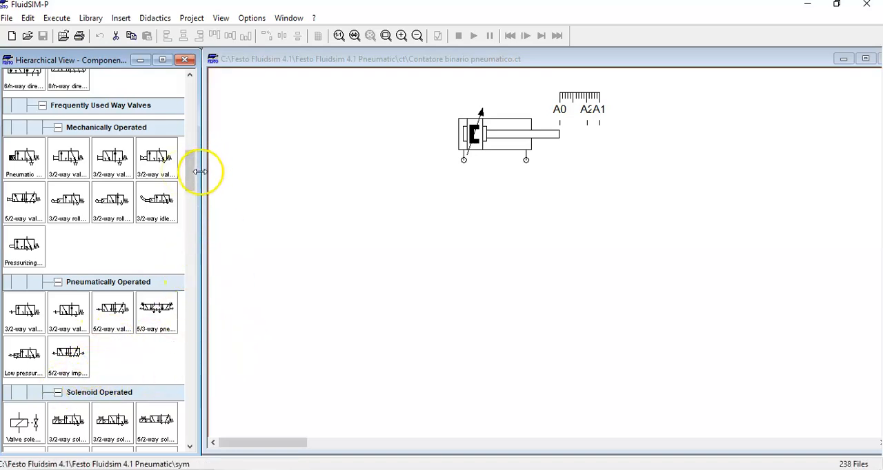
pyautogui.moveTo(191, 177); pyautogui.dragTo(186, 195)
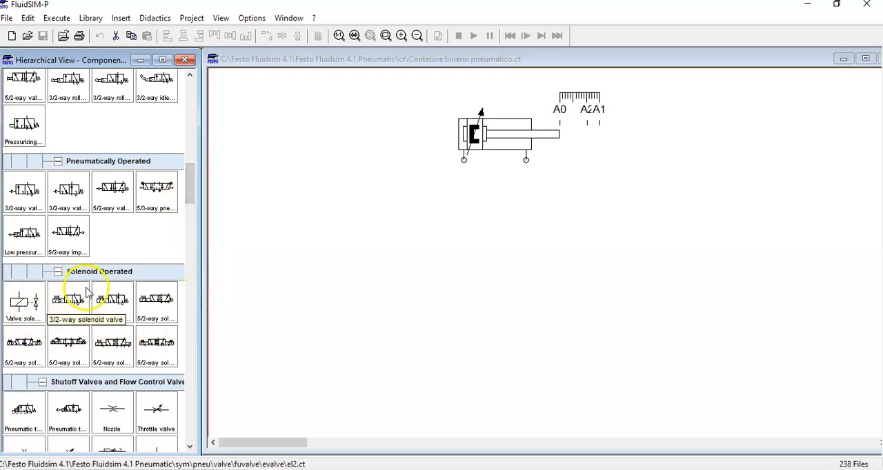
pyautogui.click(117, 195)
pyautogui.moveTo(117, 196); pyautogui.dragTo(496, 249)
pyautogui.click(710, 269)
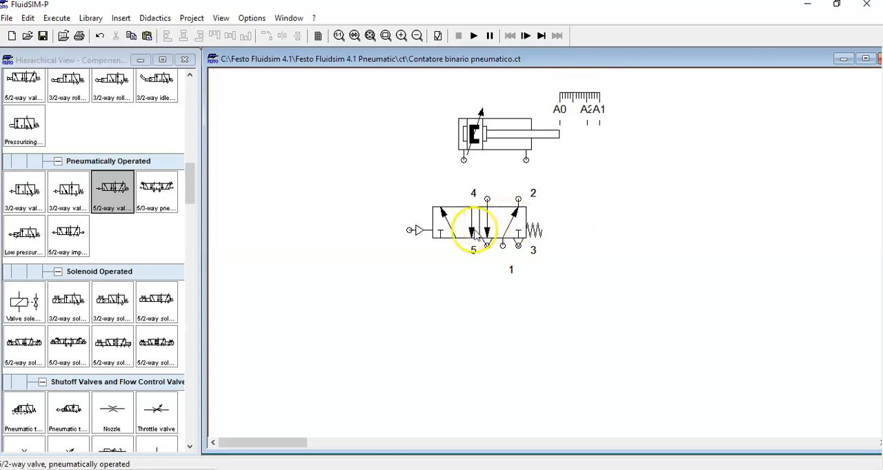
# - Align the 5/2-way valve under the cylinder and connect port 4 to its rear port and port 2 to its rod-side port
pyautogui.moveTo(503, 221)
pyautogui.mouseDown()
pyautogui.moveTo(491, 219)
pyautogui.moveTo(464, 160)
pyautogui.mouseUp()
pyautogui.click(550, 206)
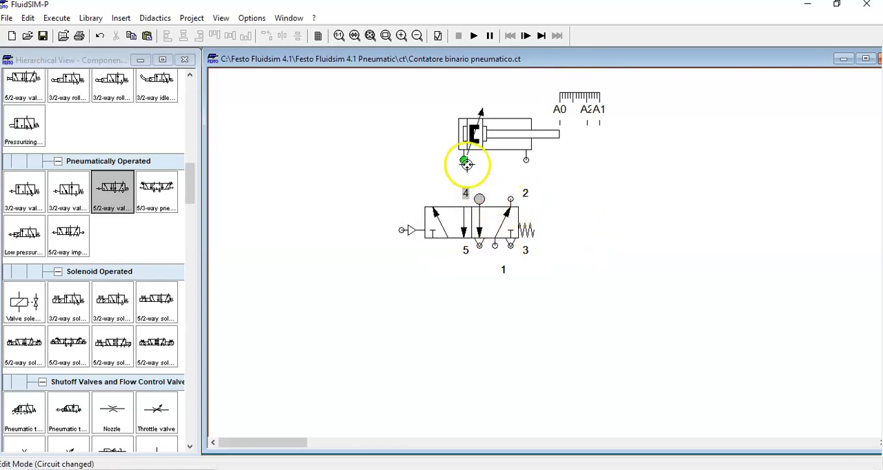
pyautogui.moveTo(511, 198); pyautogui.dragTo(527, 160)
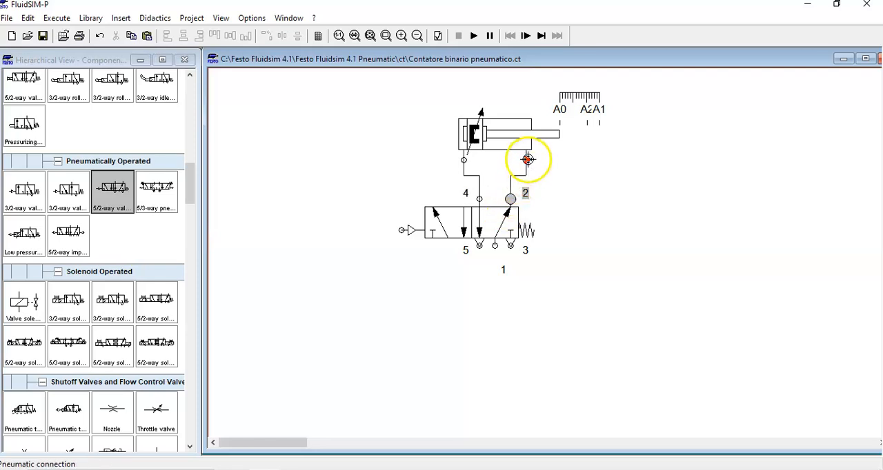
# - Change the terminator of the 5/2-way valve's port 3 to the exhaust triangle with a short stem
pyautogui.doubleClick(511, 246)
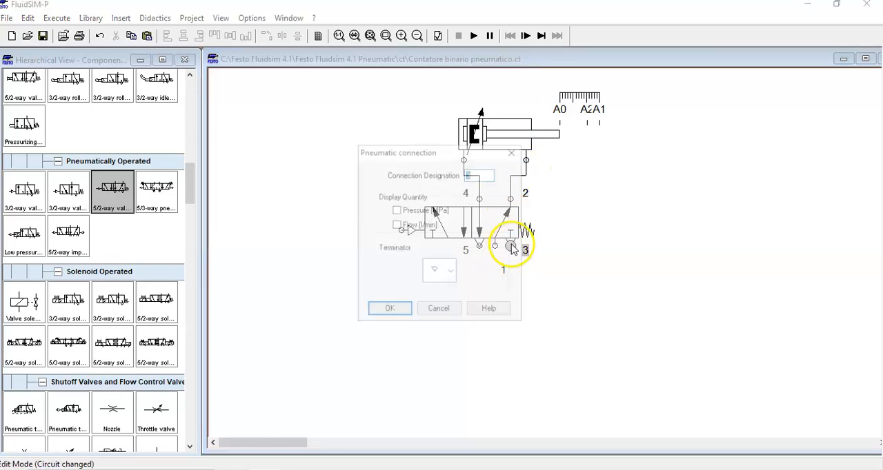
pyautogui.click(448, 271)
pyautogui.click(434, 360)
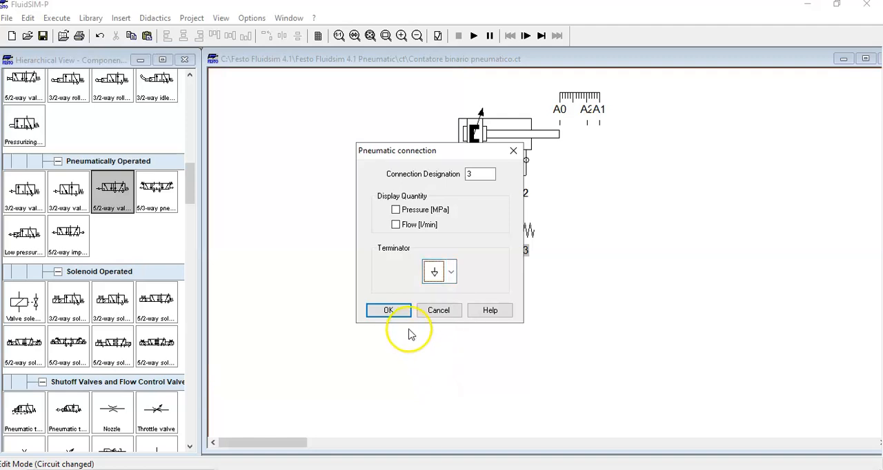
pyautogui.click(388, 310)
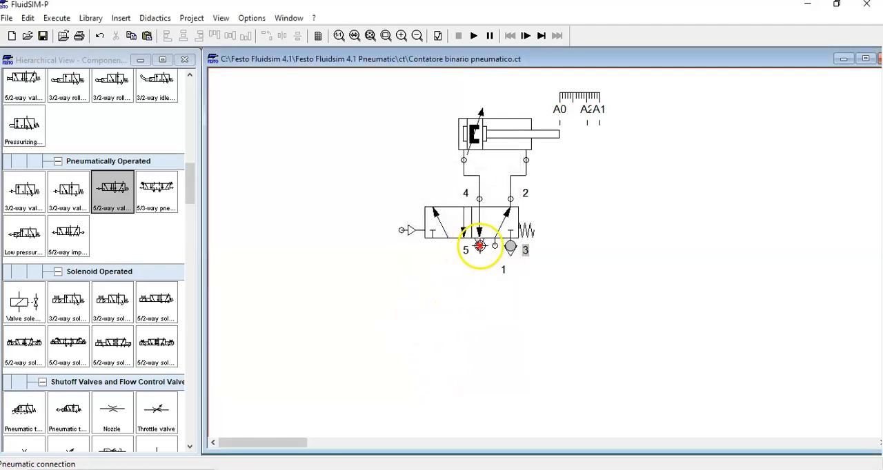
# - Change the terminator of the 5/2-way valve's port 5 to the exhaust triangle with a short stem and attach a compressed air supply to port 1
pyautogui.doubleClick(473, 247)
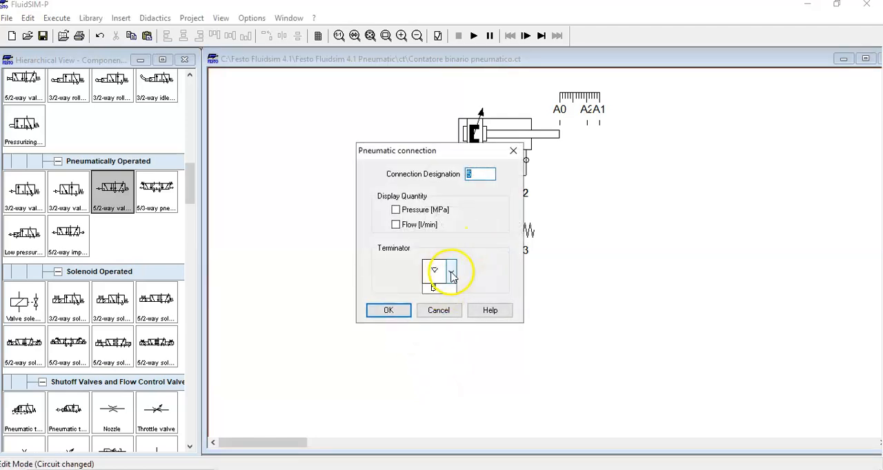
pyautogui.click(452, 274)
pyautogui.click(434, 360)
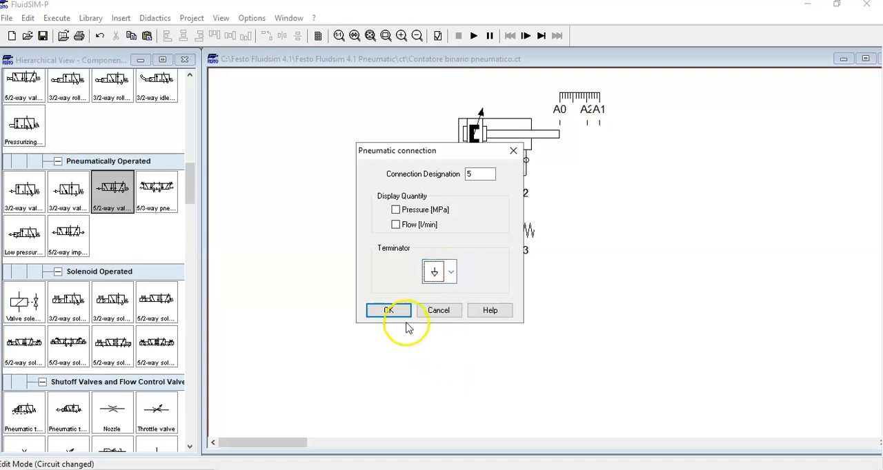
pyautogui.click(390, 310)
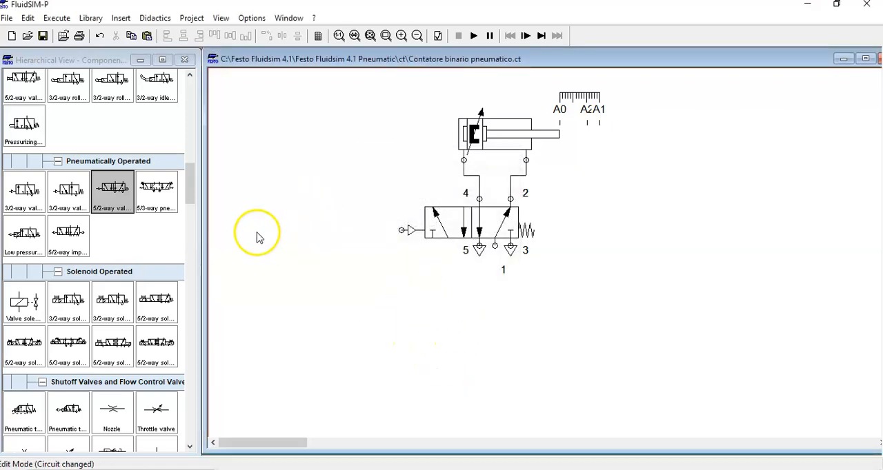
pyautogui.moveTo(194, 187); pyautogui.dragTo(205, 95)
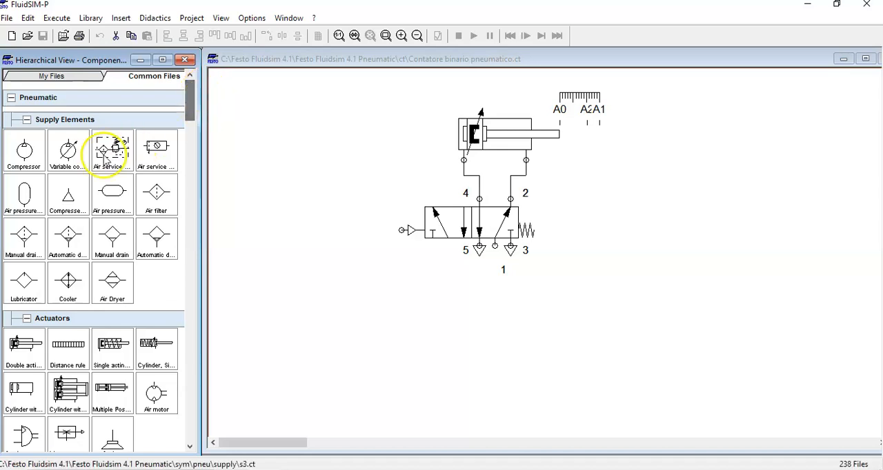
pyautogui.moveTo(68, 196); pyautogui.dragTo(496, 259)
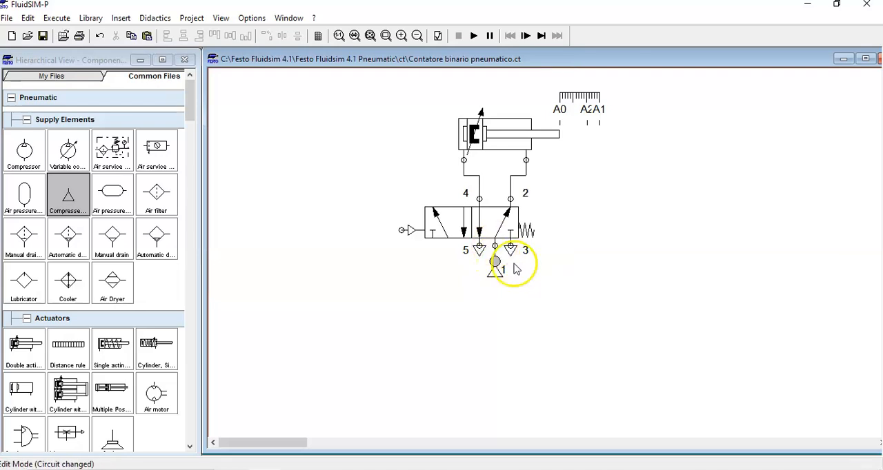
# - Replace the 5/2-way valve's right spring return with direct pneumatic actuation
pyautogui.click(483, 231)
pyautogui.doubleClick(483, 231)
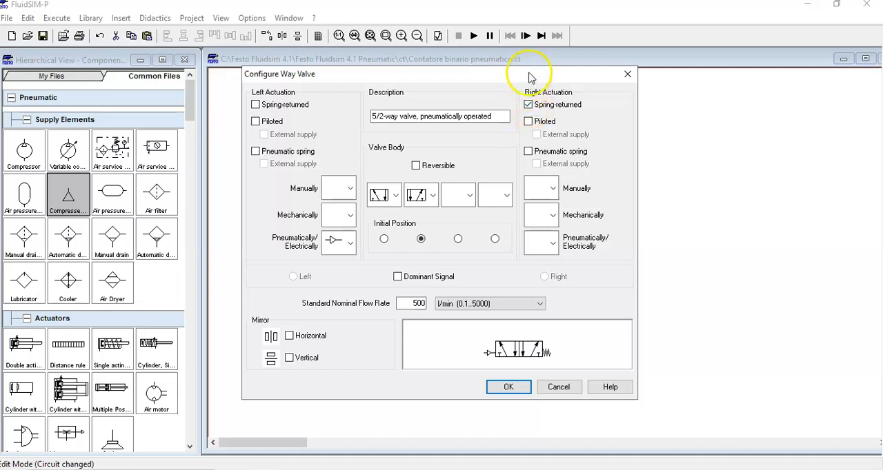
pyautogui.moveTo(530, 77); pyautogui.dragTo(530, 154)
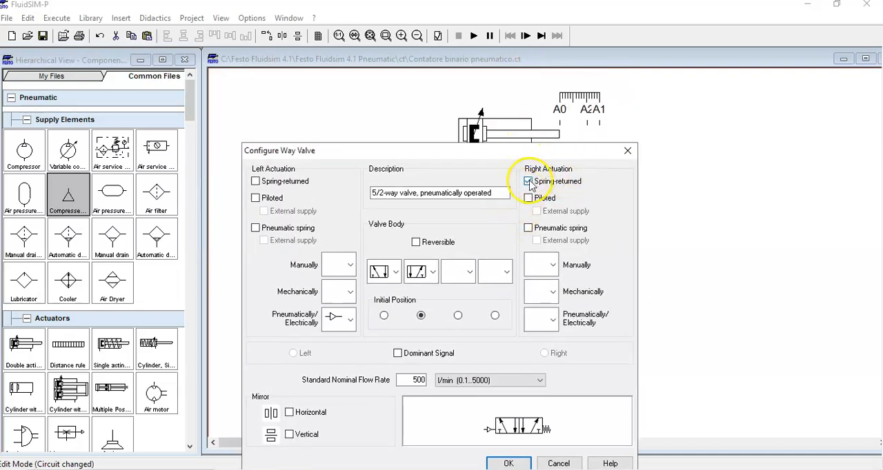
pyautogui.click(553, 320)
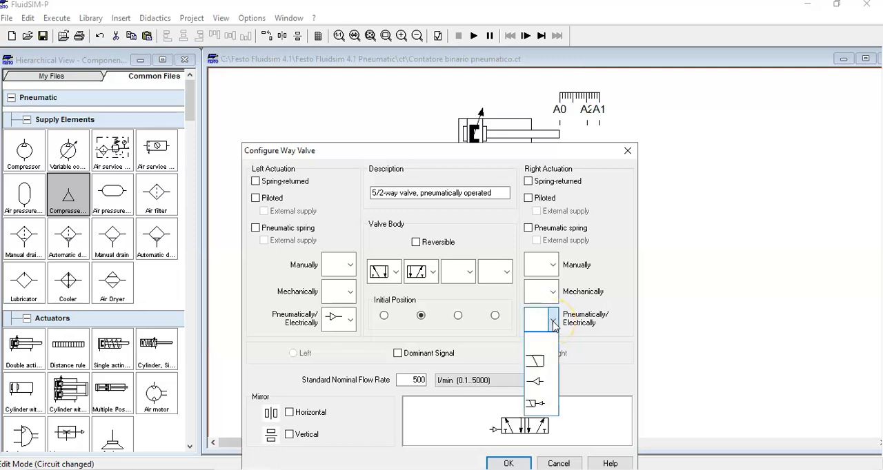
pyautogui.click(537, 383)
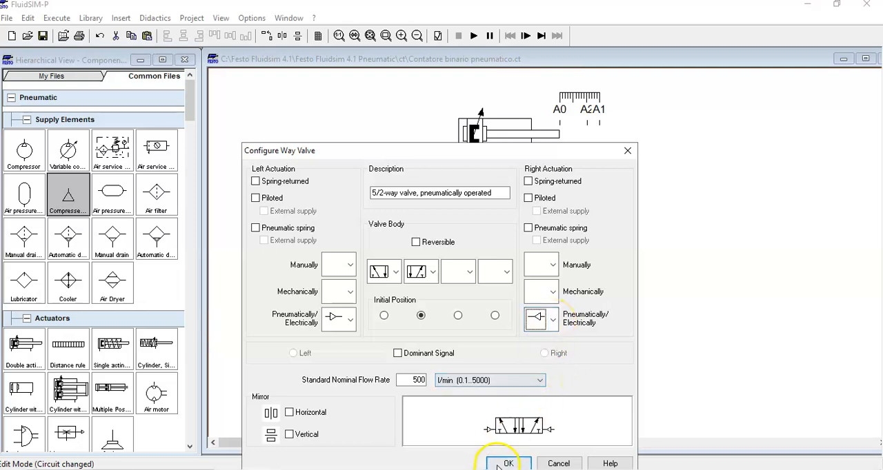
pyautogui.click(503, 464)
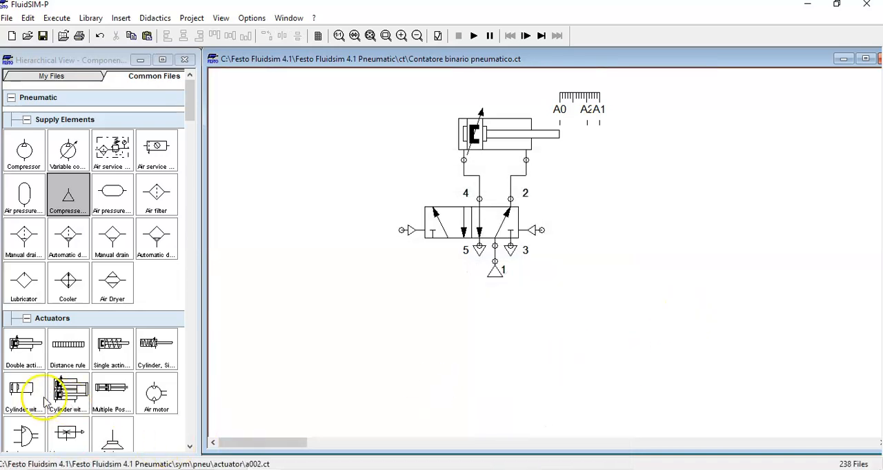
# - Place a 3/2-way roller lever valve below and to the left of the 5/2-way valve and disable its piloted left actuation
pyautogui.click(191, 108)
pyautogui.moveTo(184, 145); pyautogui.dragTo(187, 166)
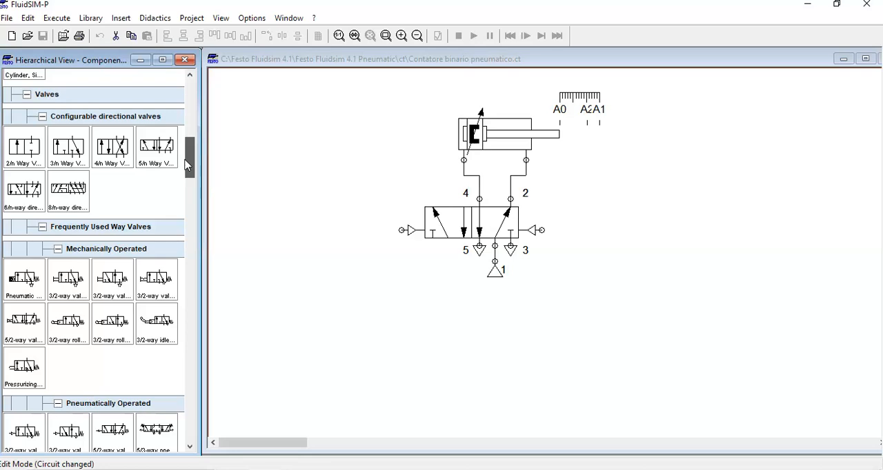
pyautogui.moveTo(71, 329); pyautogui.dragTo(351, 343)
pyautogui.click(418, 346)
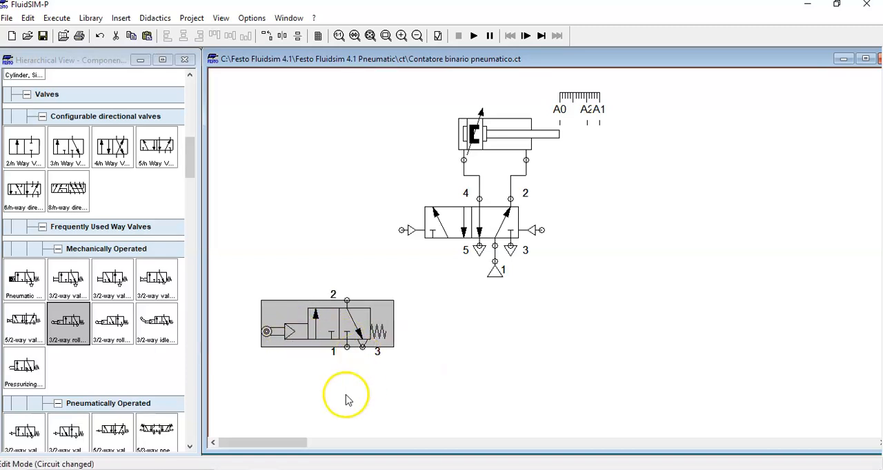
pyautogui.doubleClick(336, 333)
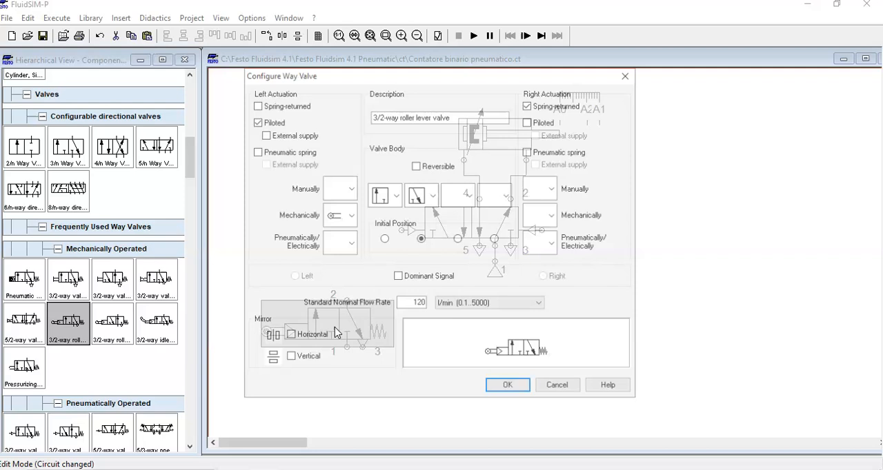
pyautogui.click(256, 121)
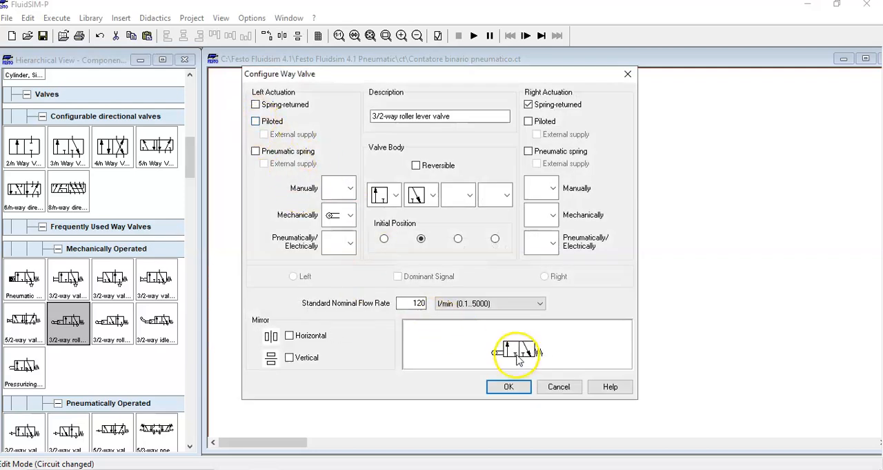
pyautogui.click(508, 387)
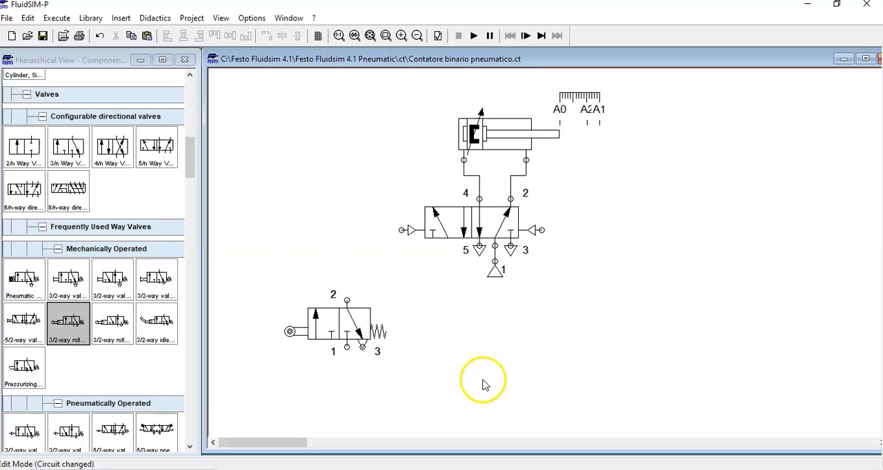
# - Change the terminator of the roller lever valve's port 3 to the exhaust triangle with a short stem
pyautogui.doubleClick(363, 347)
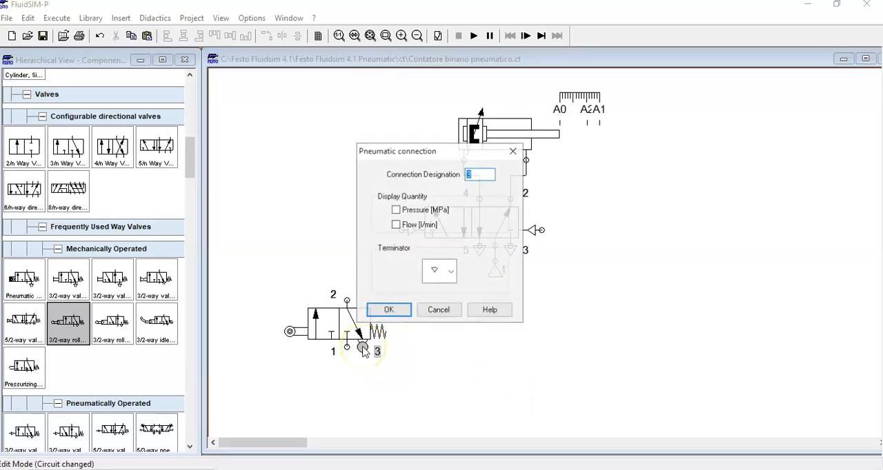
pyautogui.click(443, 273)
pyautogui.click(437, 361)
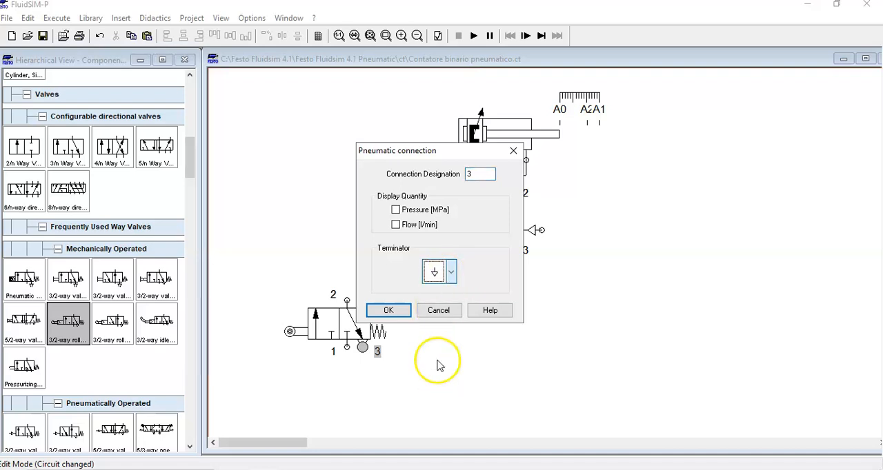
pyautogui.click(388, 311)
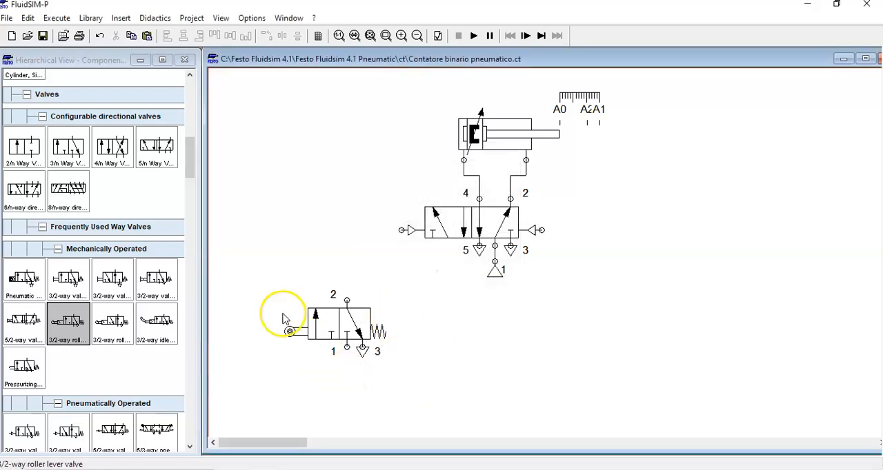
# - Make two copies of the 3/2-way roller lever valve and place them to the right, below the 5/2-way valve
pyautogui.moveTo(272, 288); pyautogui.dragTo(394, 367)
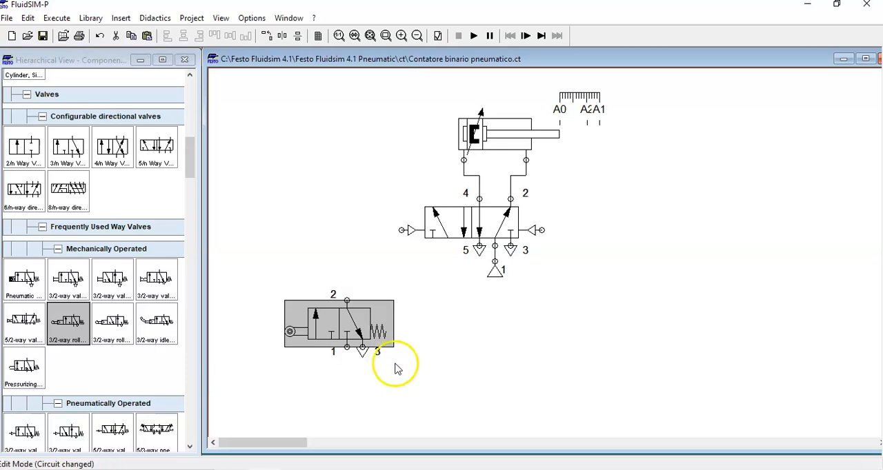
pyautogui.click(482, 347)
pyautogui.hotkey('ctrl', 'v')
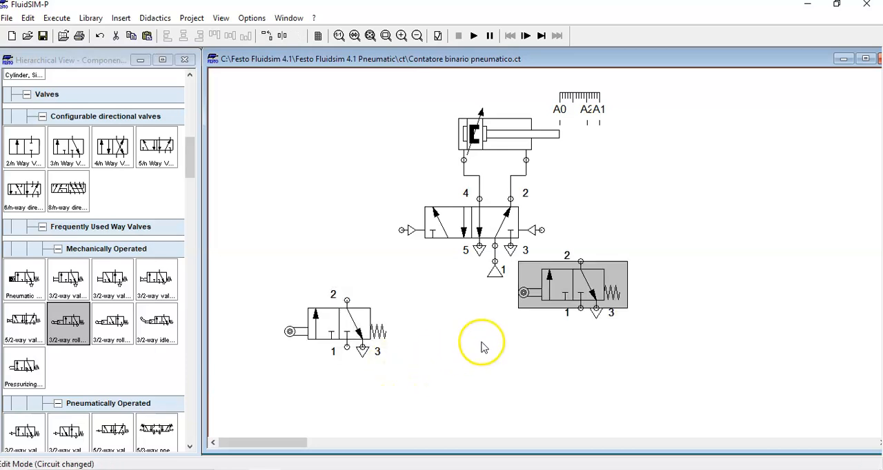
pyautogui.moveTo(578, 274); pyautogui.dragTo(610, 286)
pyautogui.click(516, 380)
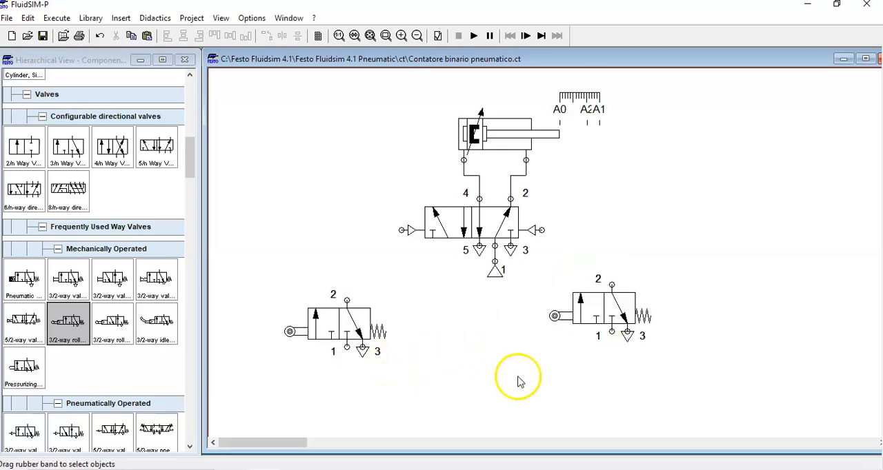
pyautogui.hotkey('ctrl', 'v')
pyautogui.moveTo(594, 319); pyautogui.dragTo(733, 335)
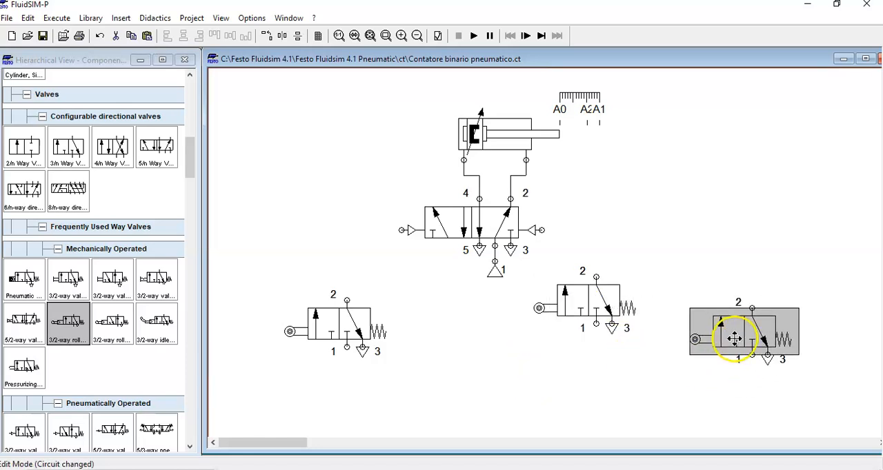
pyautogui.click(492, 415)
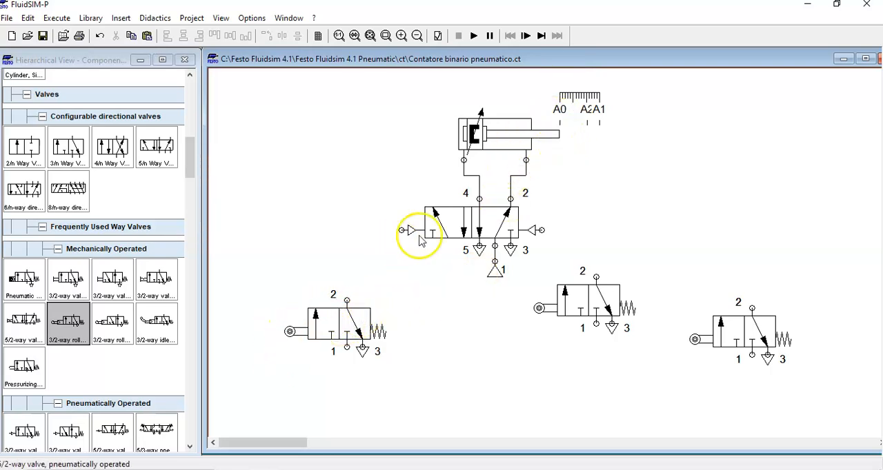
# - Label the leftmost roller lever valve's mechanical connection a0 and shift the valve slightly up and left
pyautogui.doubleClick(292, 330)
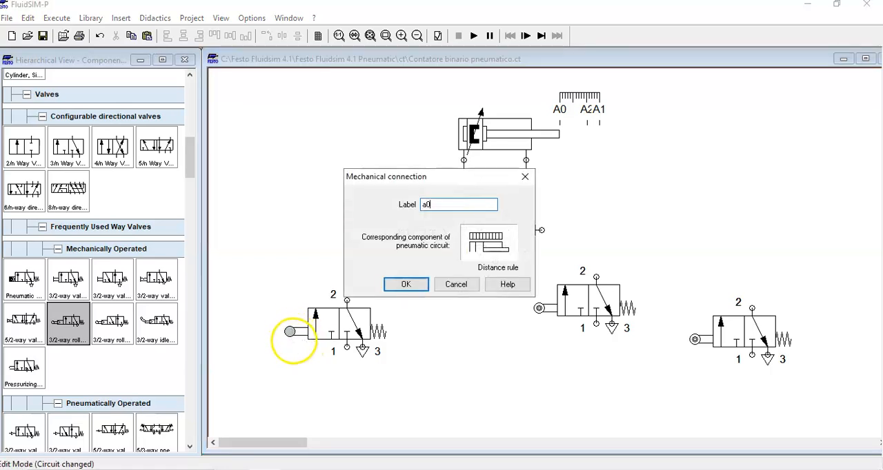
pyautogui.click(411, 286)
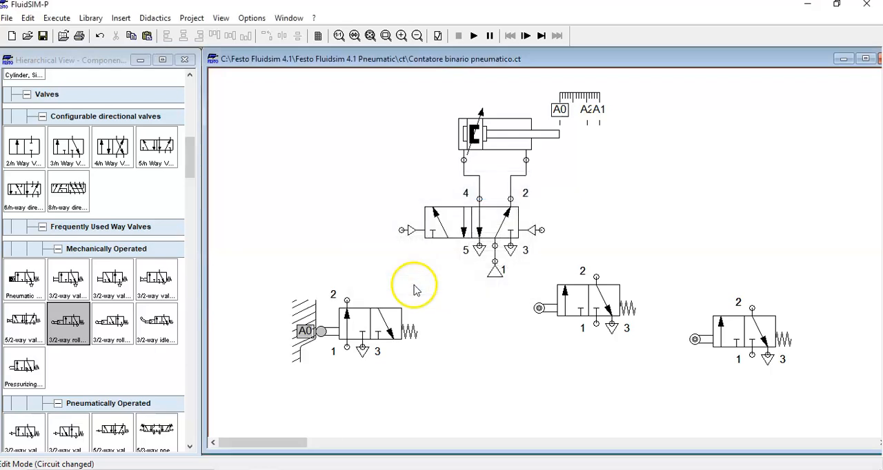
pyautogui.moveTo(365, 325); pyautogui.dragTo(341, 309)
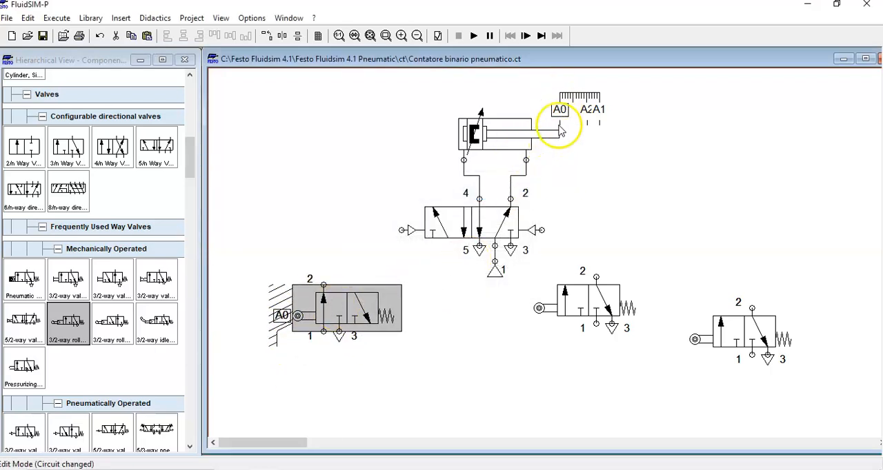
pyautogui.click(526, 349)
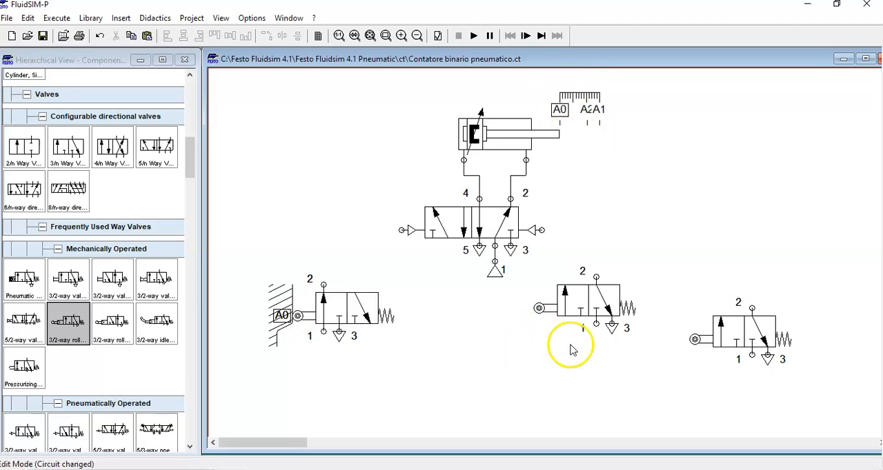
# - Label the middle roller lever valve's mechanical connection a1 and move the valve to the right of the 5/2-way valve
pyautogui.doubleClick(540, 310)
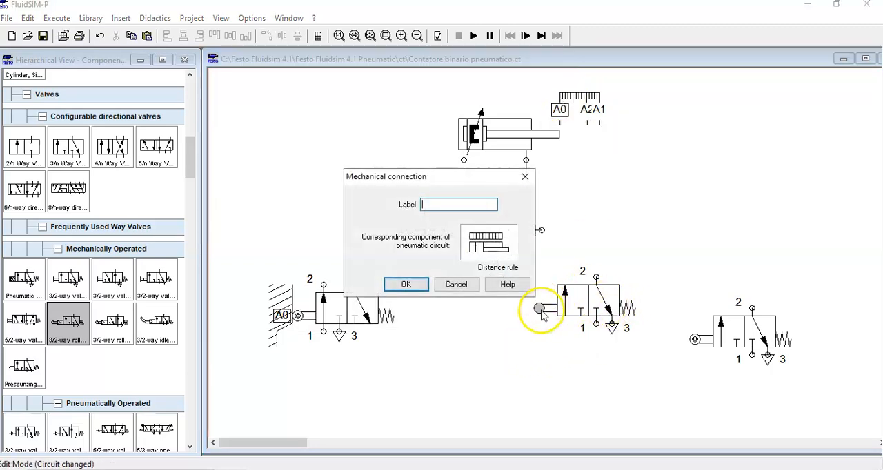
pyautogui.write('a1')
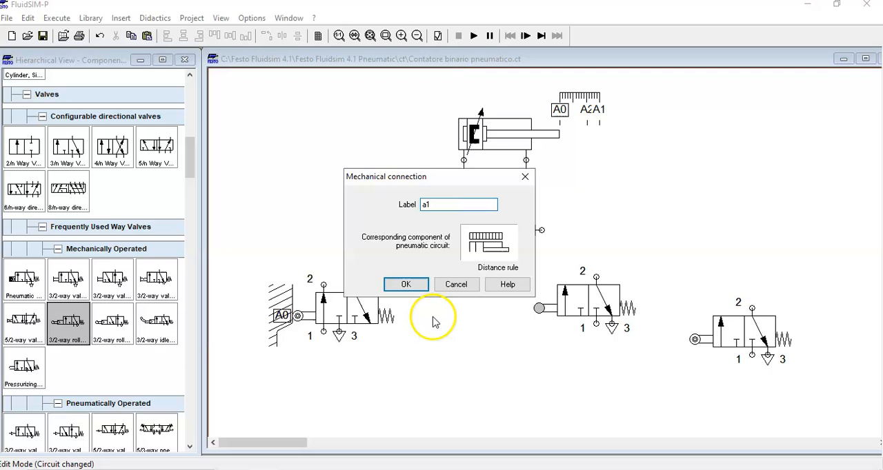
pyautogui.click(405, 285)
pyautogui.moveTo(607, 299); pyautogui.dragTo(724, 205)
# - Shift the remaining unlabelled roller lever valve slightly left below the A1 valve and label its mechanical connection a2
pyautogui.moveTo(744, 315); pyautogui.dragTo(712, 324)
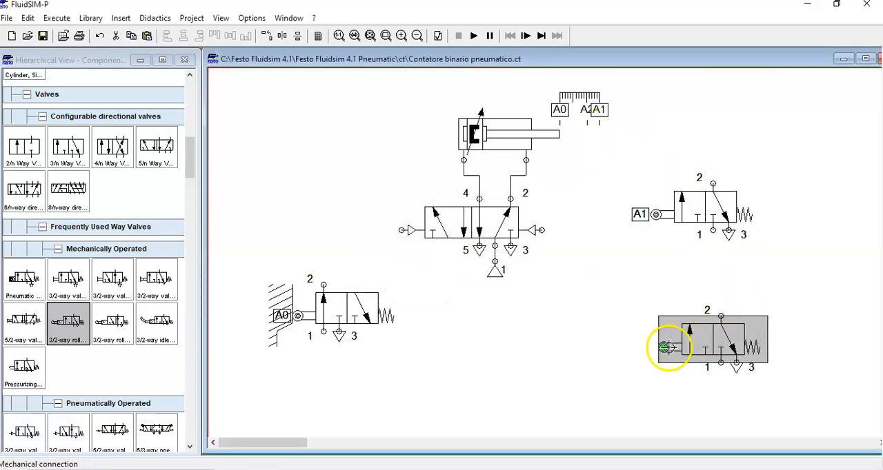
pyautogui.doubleClick(662, 350)
pyautogui.write('a2')
pyautogui.click(406, 284)
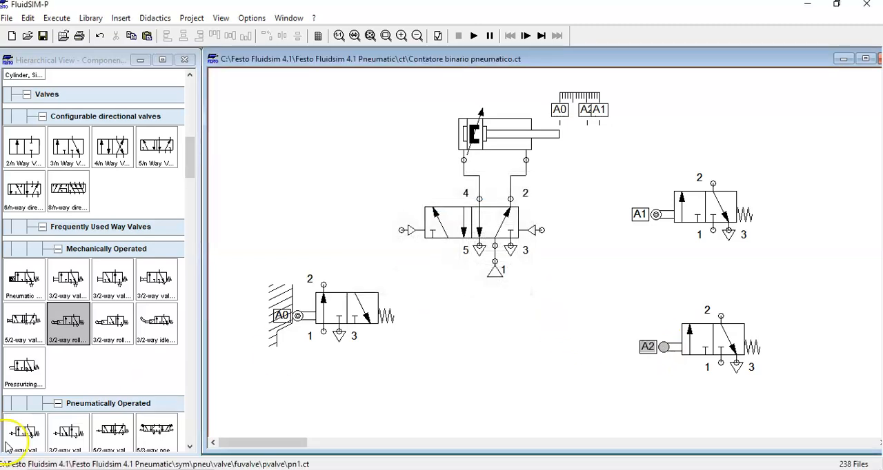
# - Move the A0 roller valve slightly up and connect its port 2 to the left pilot port of the 5/2-way valve
pyautogui.moveTo(243, 267); pyautogui.dragTo(423, 376)
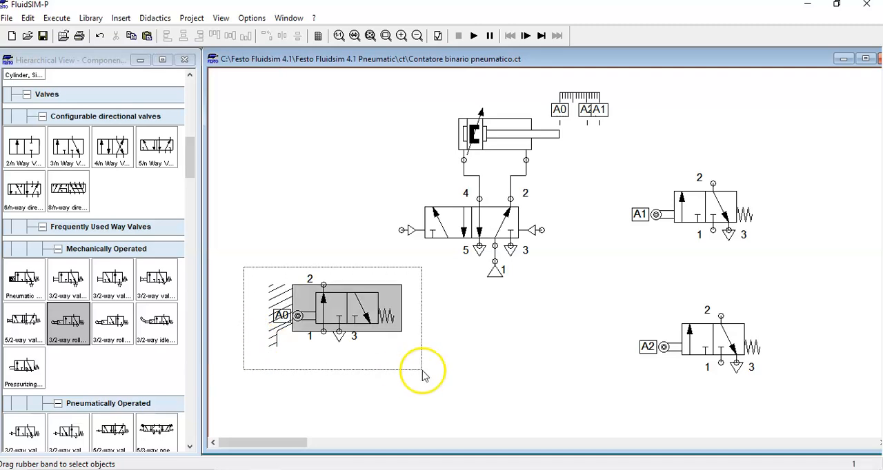
pyautogui.moveTo(325, 305); pyautogui.dragTo(329, 282)
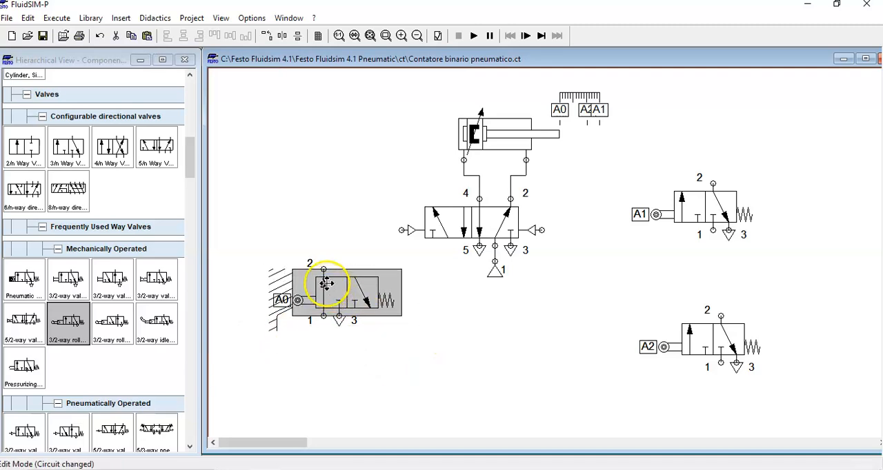
pyautogui.click(439, 311)
pyautogui.moveTo(324, 261); pyautogui.dragTo(402, 230)
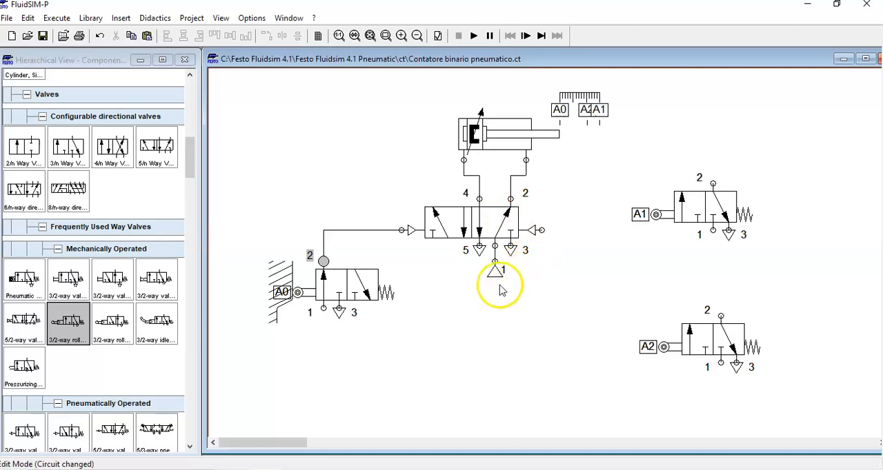
# - Move the A1 roller valve closer, connect its port 2 to the 5/2-way valve's right pilot port, and shift the A2 valve further down
pyautogui.moveTo(708, 212); pyautogui.dragTo(653, 275)
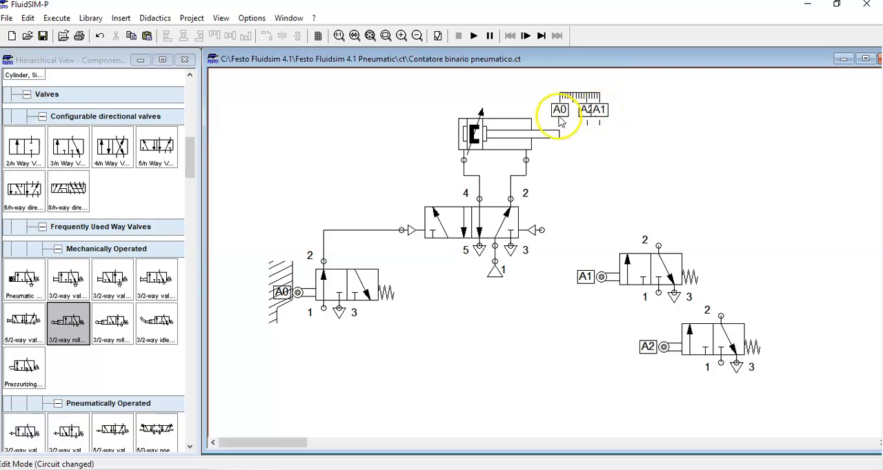
pyautogui.moveTo(658, 244); pyautogui.dragTo(545, 238)
pyautogui.click(661, 276)
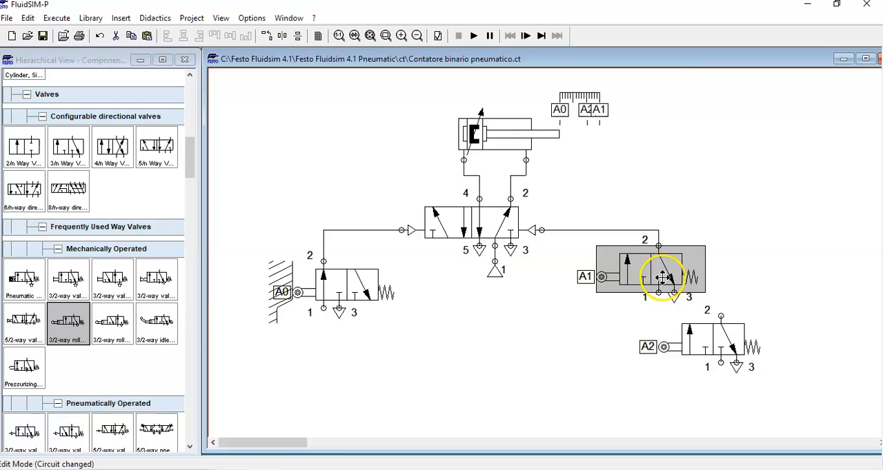
pyautogui.moveTo(713, 346); pyautogui.dragTo(744, 423)
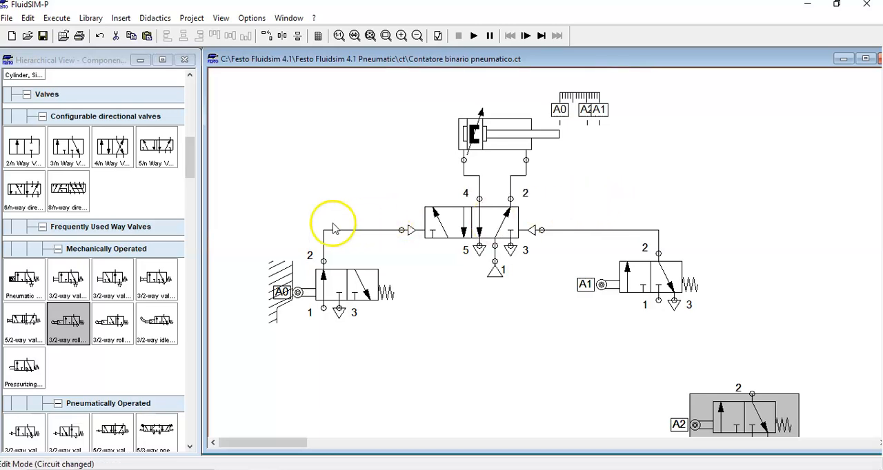
# - Place a 3/2-way valve with pushbutton below the A0 roller valve and connect its port 2 to the A0 valve's port 1
pyautogui.click(193, 163)
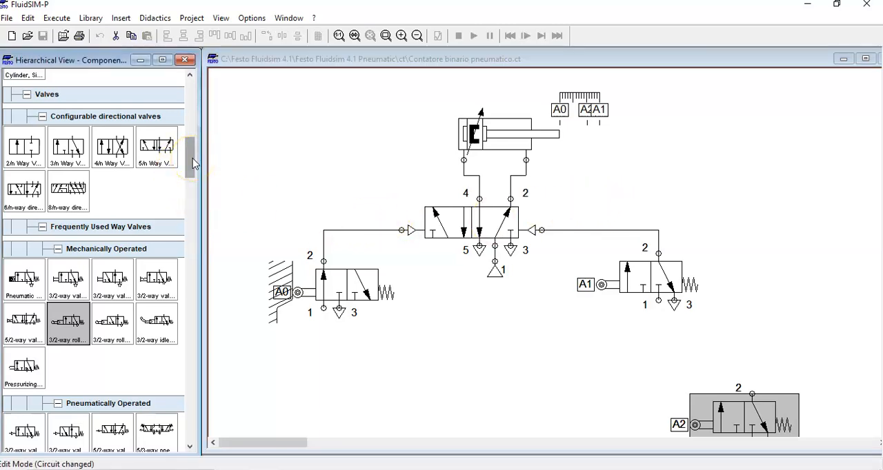
pyautogui.moveTo(68, 280)
pyautogui.mouseDown()
pyautogui.moveTo(365, 402)
pyautogui.moveTo(324, 373)
pyautogui.mouseUp()
pyautogui.click(437, 349)
pyautogui.moveTo(324, 345); pyautogui.dragTo(323, 308)
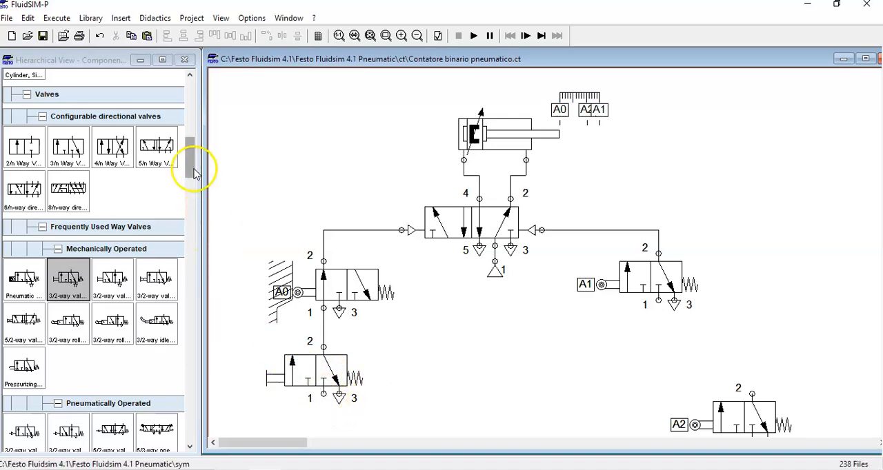
# - Attach a compressed air supply to port 1 of the 3/2-way pushbutton valve
pyautogui.moveTo(193, 172); pyautogui.dragTo(193, 76)
pyautogui.moveTo(67, 195)
pyautogui.mouseDown()
pyautogui.moveTo(223, 351)
pyautogui.moveTo(324, 425)
pyautogui.moveTo(324, 393)
pyautogui.mouseUp()
pyautogui.click(326, 425)
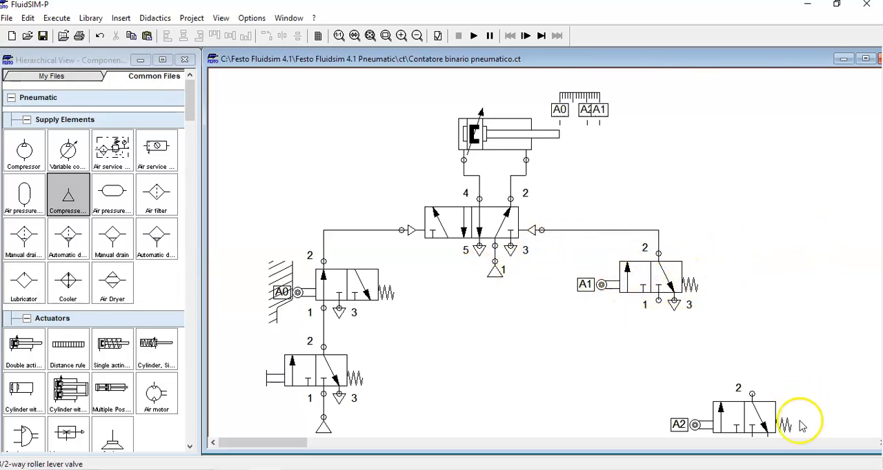
# - Move the A2 roller valve well clear to the lower right of the circuit and attach a compressed air supply to the A1 valve's port 1
pyautogui.moveTo(749, 419); pyautogui.dragTo(596, 389)
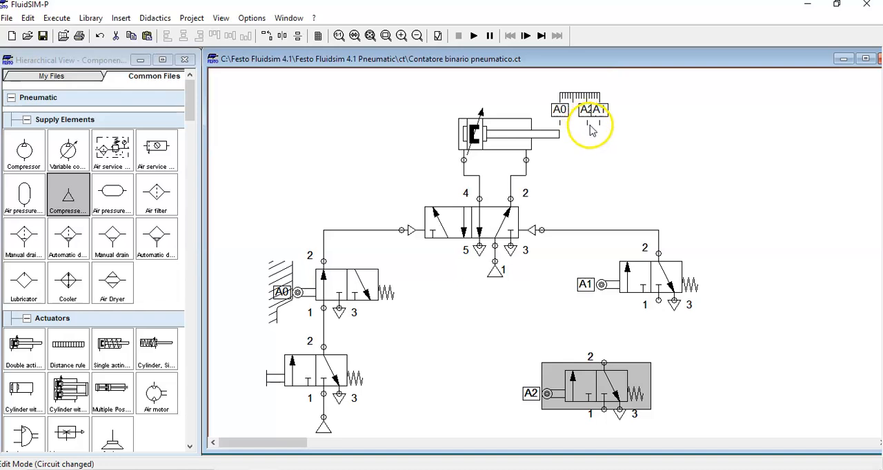
pyautogui.moveTo(639, 60); pyautogui.dragTo(616, 65)
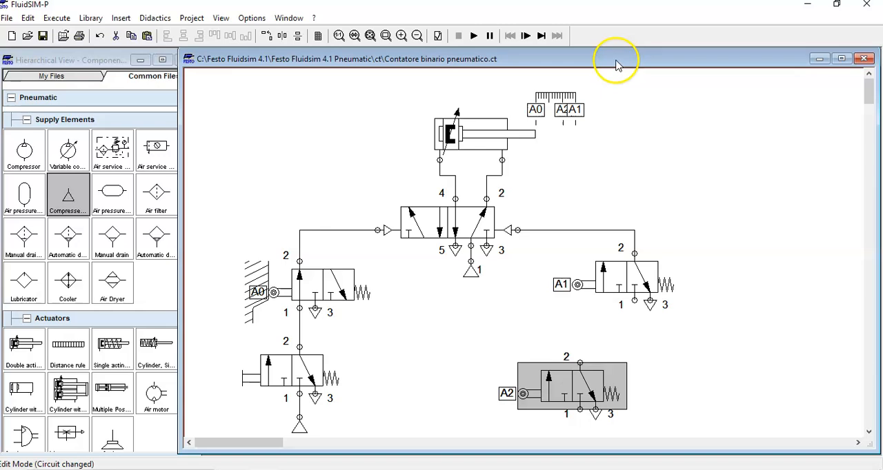
pyautogui.click(417, 39)
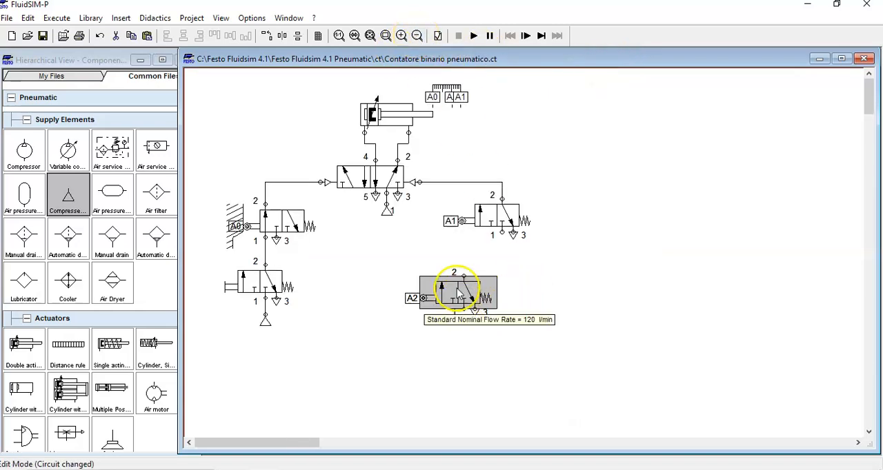
pyautogui.moveTo(455, 285); pyautogui.dragTo(709, 343)
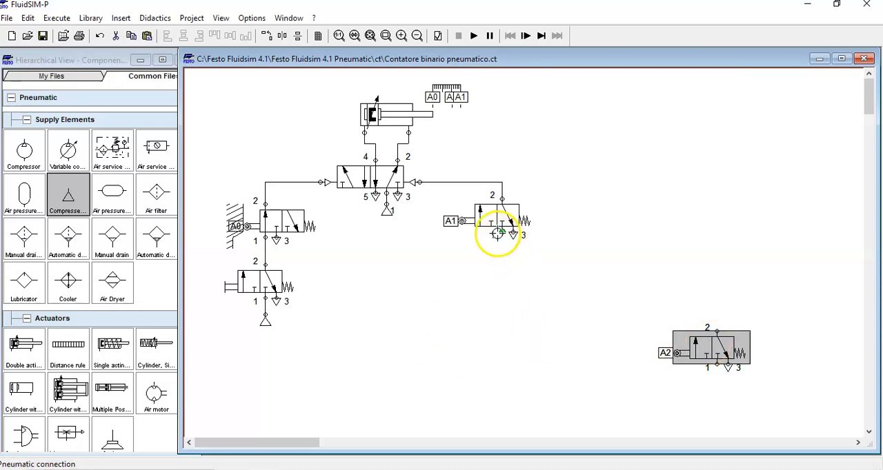
pyautogui.moveTo(67, 195); pyautogui.dragTo(505, 263)
pyautogui.moveTo(496, 249); pyautogui.dragTo(502, 245)
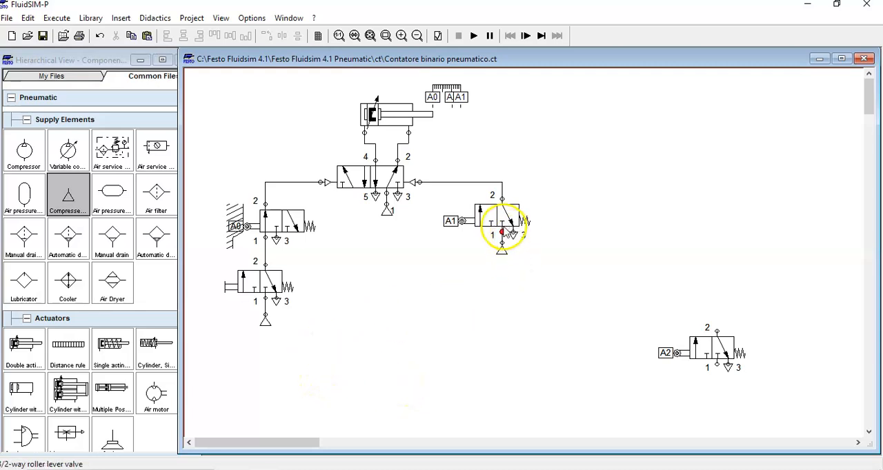
# - Duplicate the 3/2-way pushbutton valve and place the copy below the 5/2-way valve, between the A0 and A1 branches
pyautogui.click(262, 289)
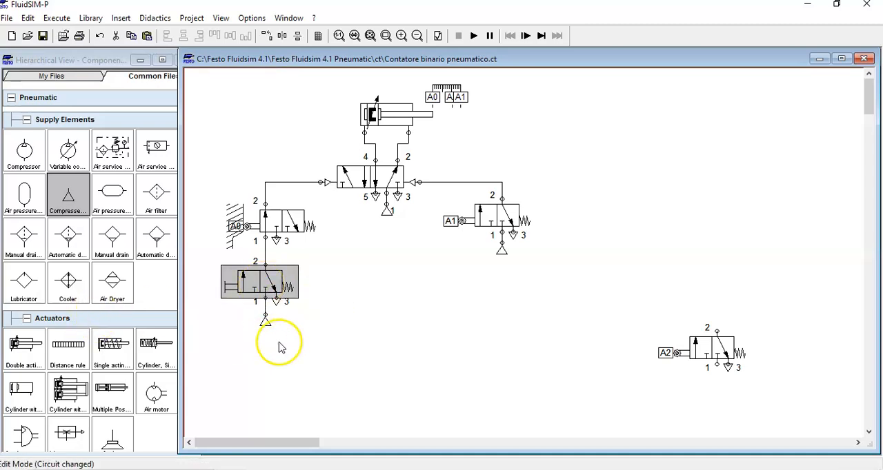
pyautogui.click(407, 345)
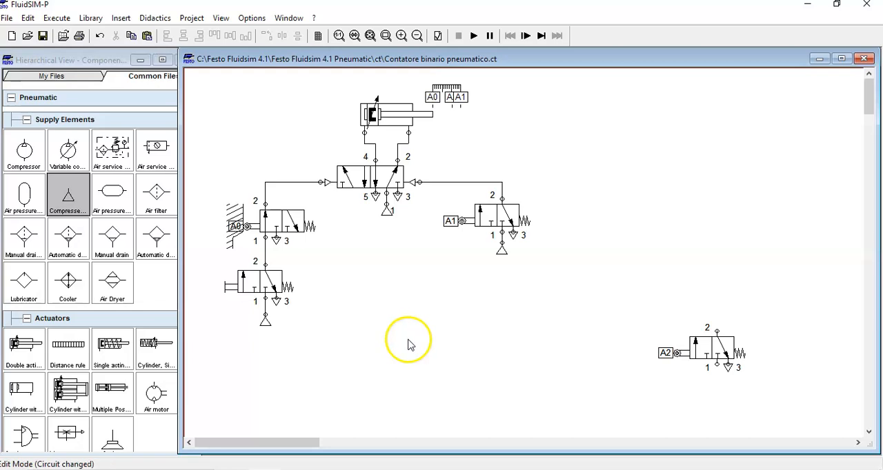
pyautogui.hotkey('ctrl', 'v')
pyautogui.moveTo(536, 296); pyautogui.dragTo(383, 333)
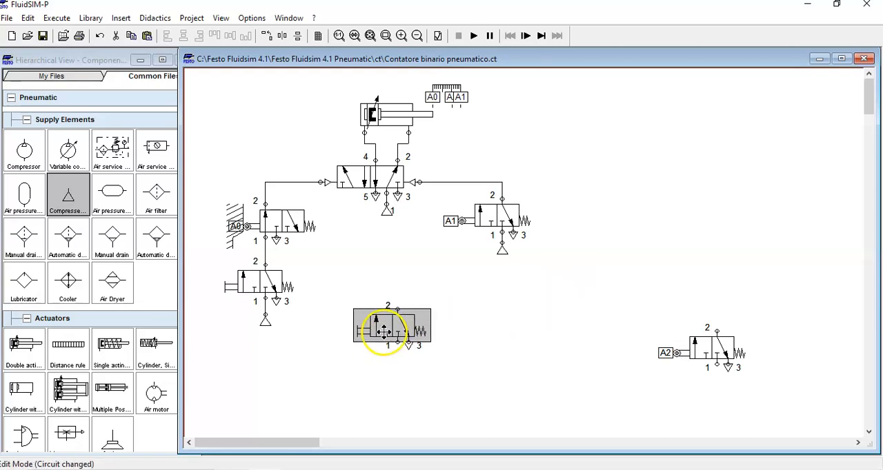
pyautogui.click(473, 340)
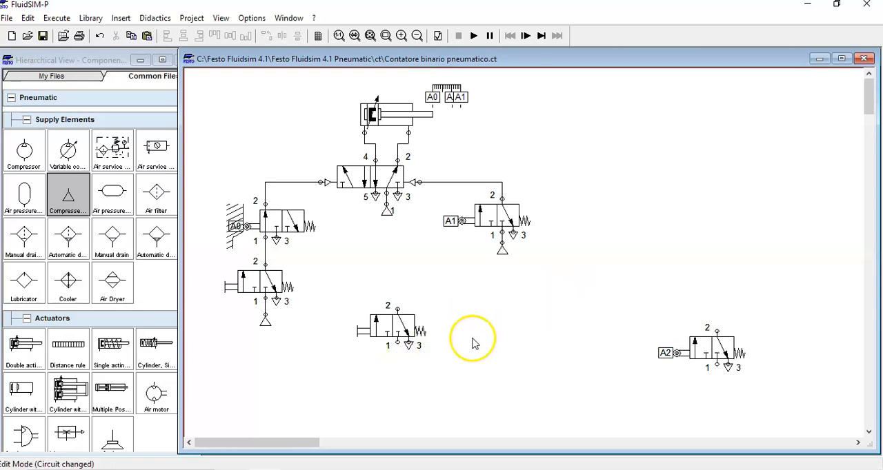
# - Configure the copied 3/2-way valve with pneumatic actuation on both sides, removing its spring return and manual pushbutton actuation
pyautogui.click(393, 330)
pyautogui.doubleClick(393, 330)
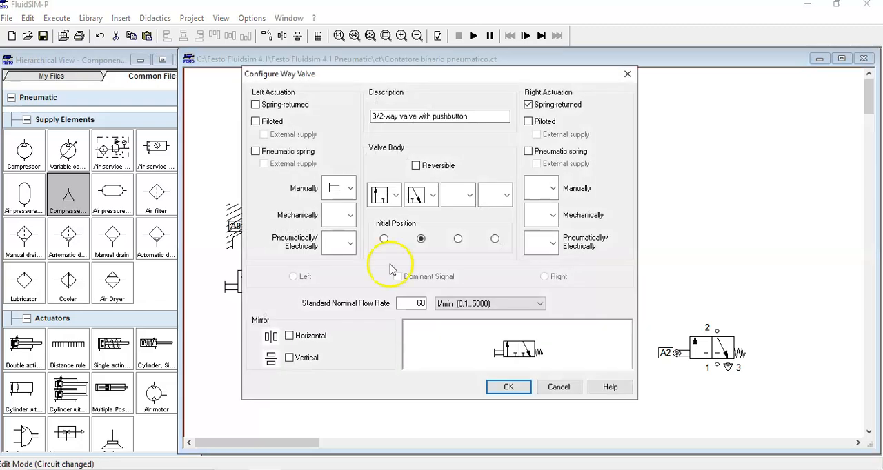
pyautogui.click(351, 190)
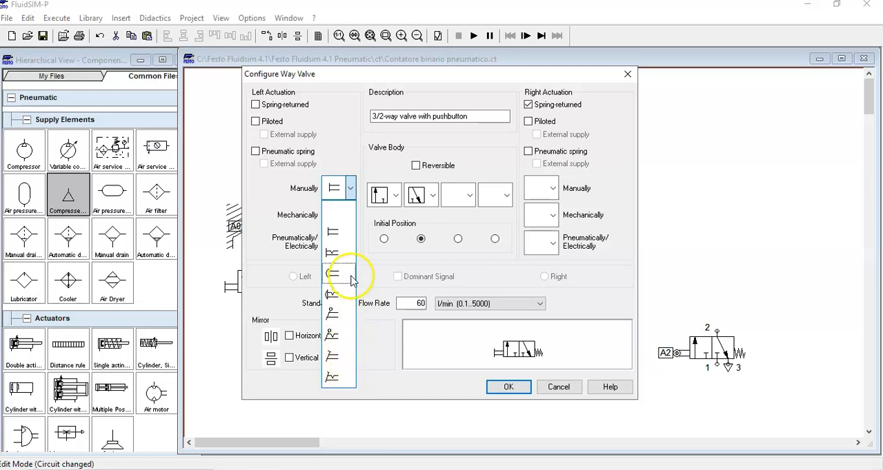
pyautogui.click(348, 189)
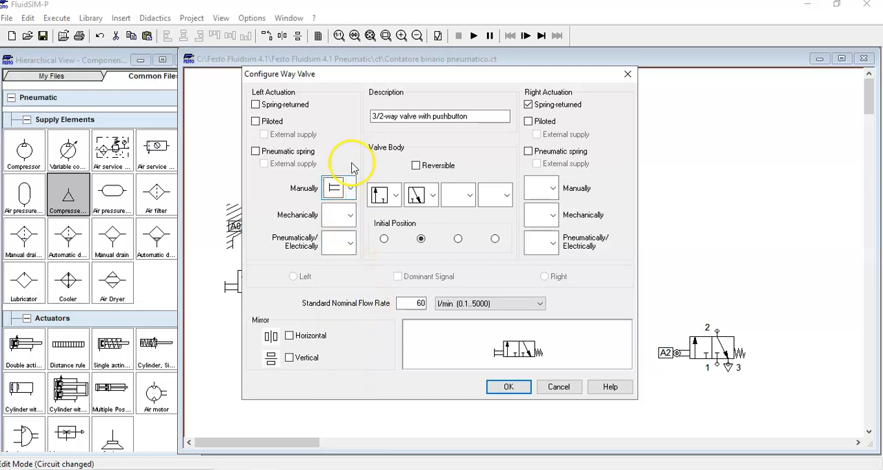
pyautogui.click(350, 244)
pyautogui.click(340, 308)
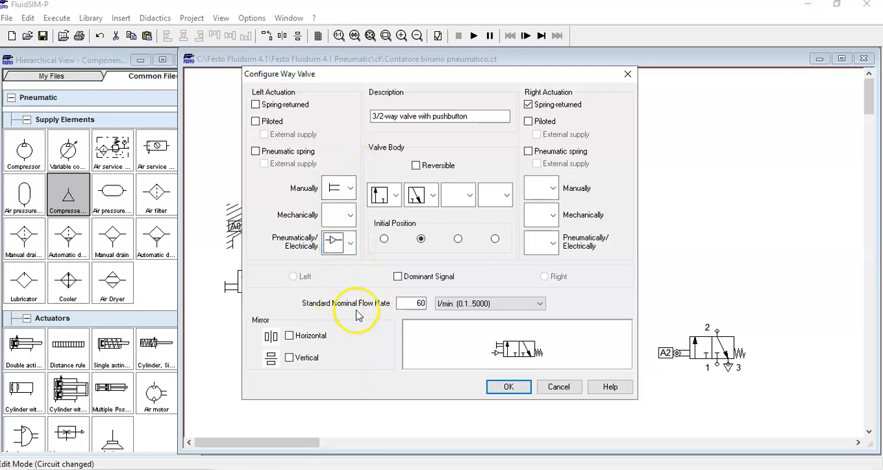
pyautogui.click(553, 244)
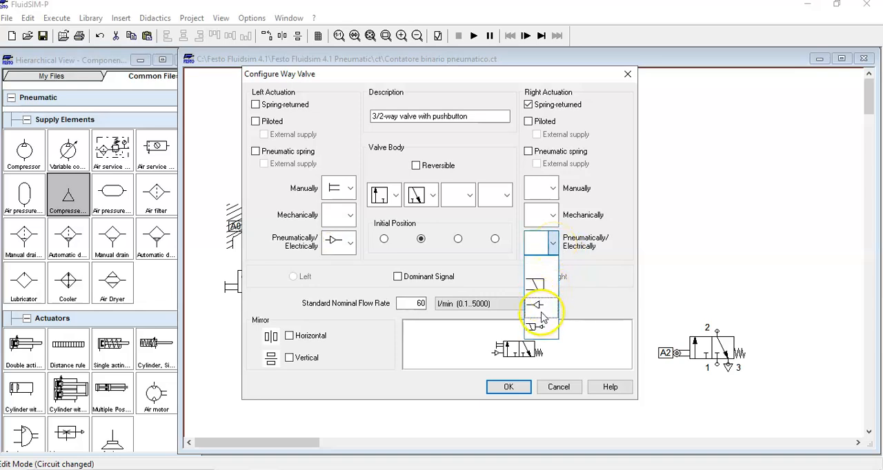
pyautogui.click(543, 314)
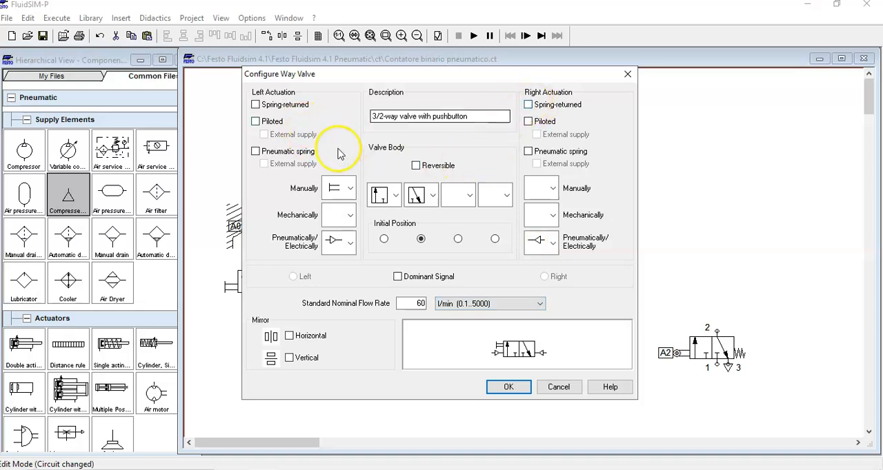
pyautogui.click(349, 193)
pyautogui.click(336, 211)
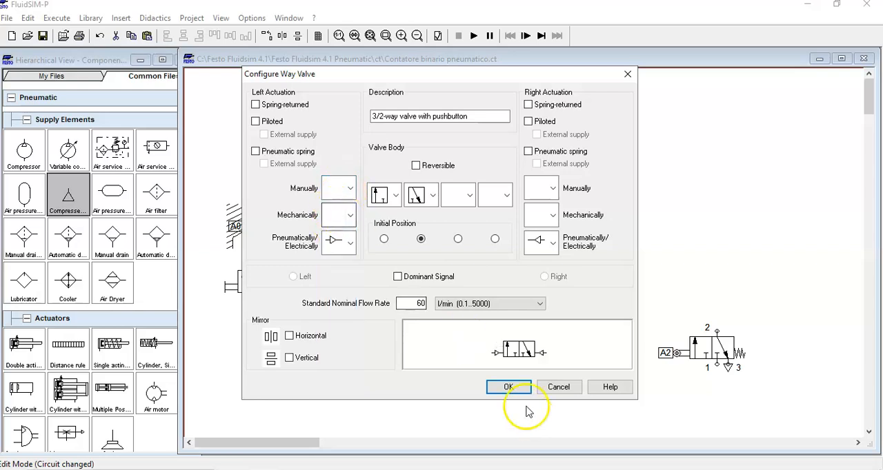
pyautogui.click(508, 387)
# - Shift the double-piloted 3/2-way valve slightly right and up
pyautogui.click(395, 328)
pyautogui.moveTo(395, 327); pyautogui.dragTo(411, 329)
pyautogui.click(522, 351)
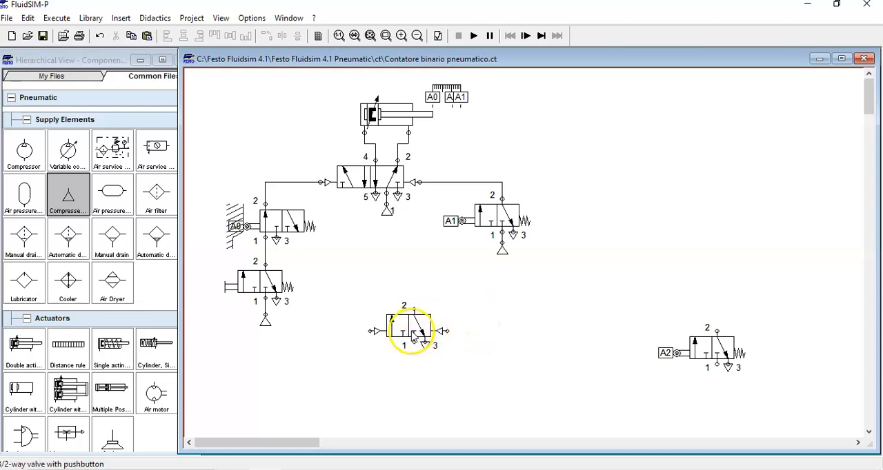
pyautogui.moveTo(412, 333); pyautogui.dragTo(423, 326)
pyautogui.click(530, 352)
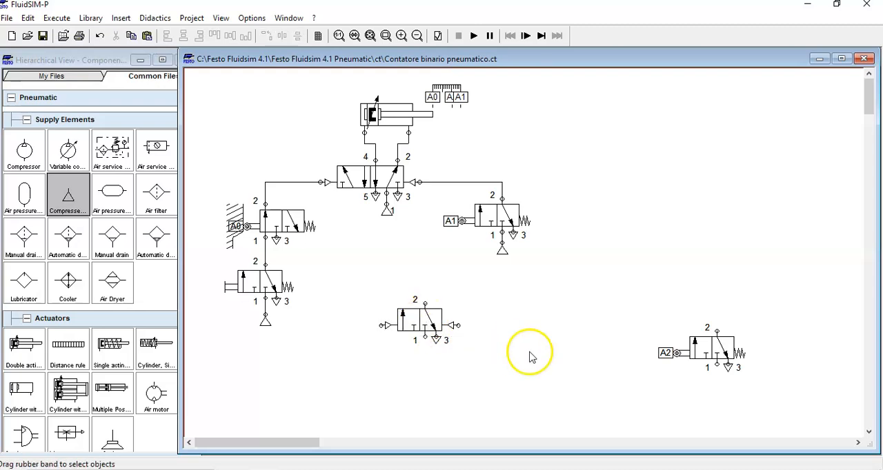
# - Move the A2 roller valve below the double-piloted 3/2-way valve, connect its port 2 to the left pilot port, and supply its port 1 with compressed air
pyautogui.moveTo(638, 310); pyautogui.dragTo(756, 393)
pyautogui.moveTo(705, 354); pyautogui.dragTo(384, 325)
pyautogui.click(518, 400)
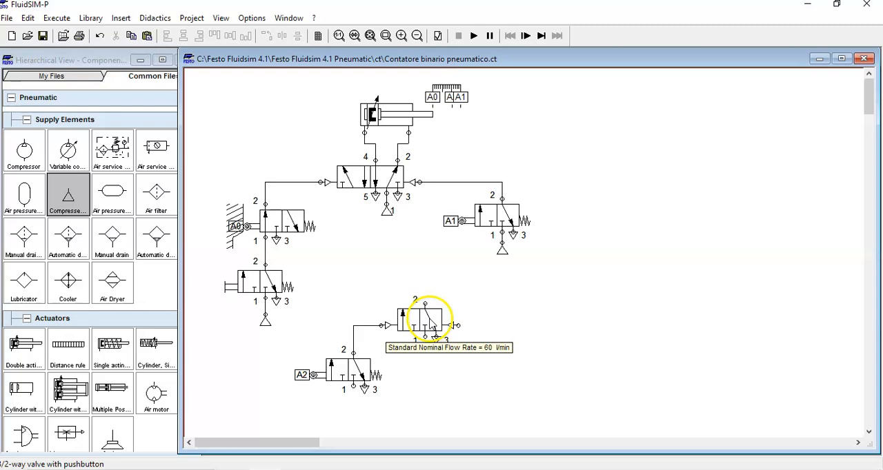
pyautogui.moveTo(63, 201); pyautogui.dragTo(353, 384)
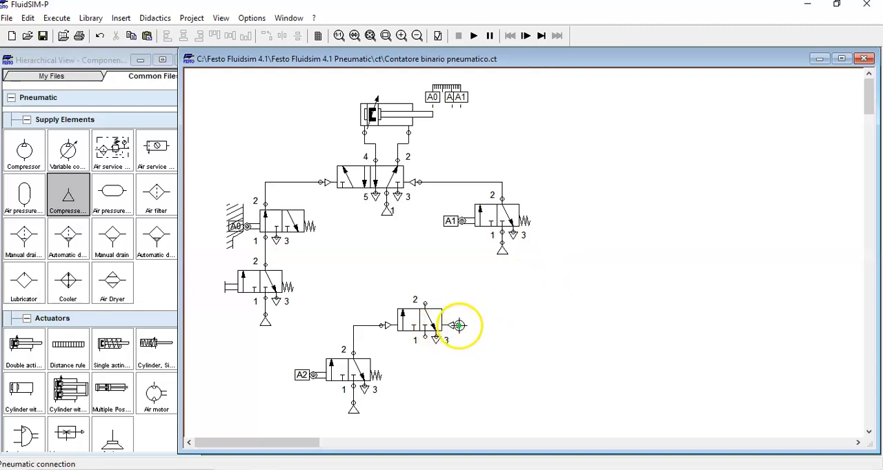
# - Connect the double-piloted 3/2-way valve's right pilot port to the A1 pilot line, routing the line to the right of the A1 valve
pyautogui.click(500, 183)
pyautogui.moveTo(458, 326); pyautogui.dragTo(502, 183)
pyautogui.moveTo(513, 272); pyautogui.dragTo(570, 284)
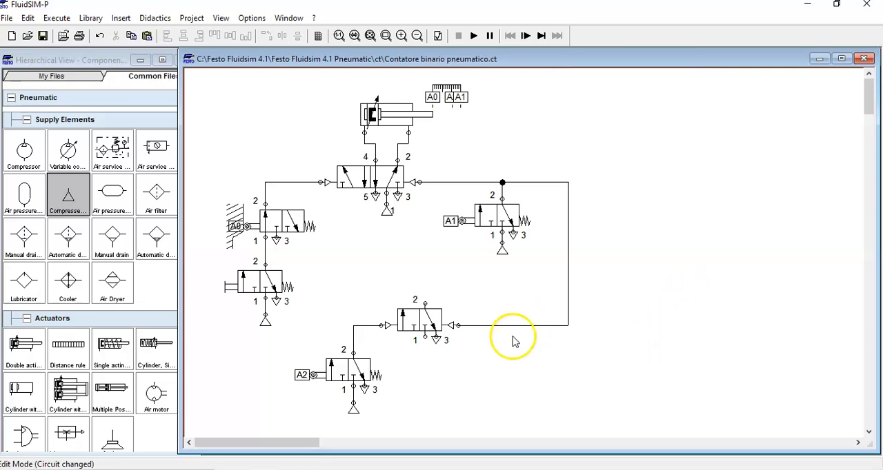
# - Remove the exhaust terminator from the 5/2-way valve's port 3 and connect that port to port 2 of the double-piloted 3/2-way valve
pyautogui.click(437, 340)
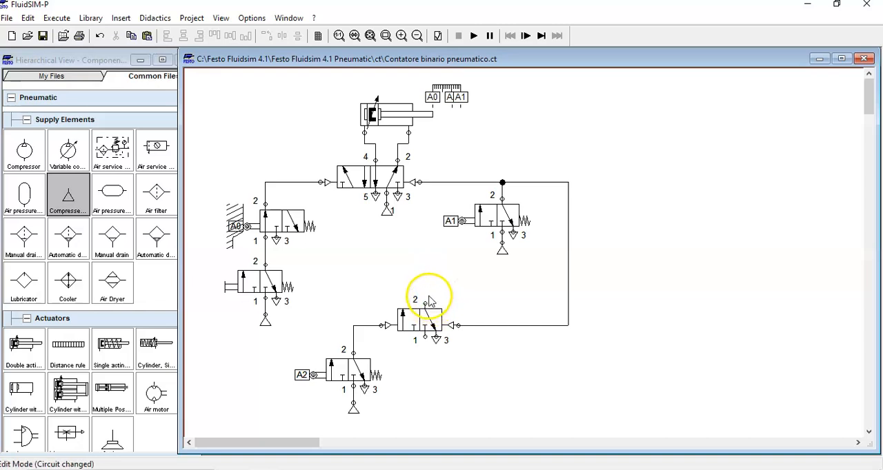
pyautogui.rightClick(397, 197)
pyautogui.press('Escape')
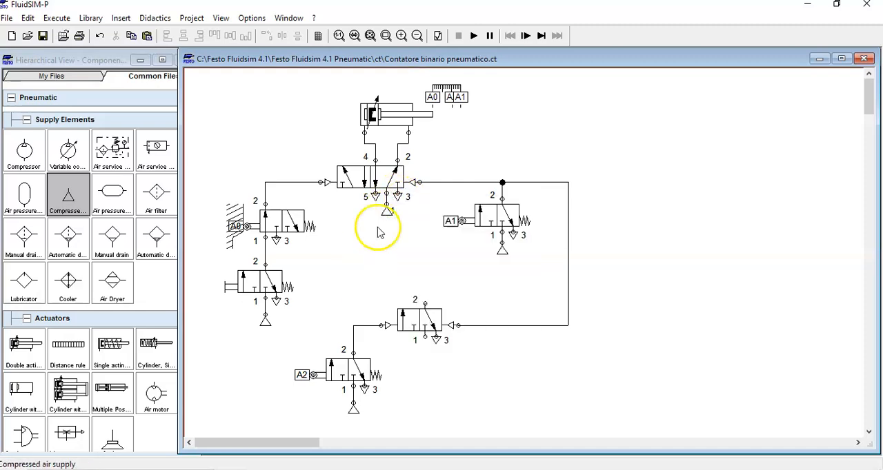
pyautogui.doubleClick(397, 197)
pyautogui.click(450, 274)
pyautogui.click(429, 301)
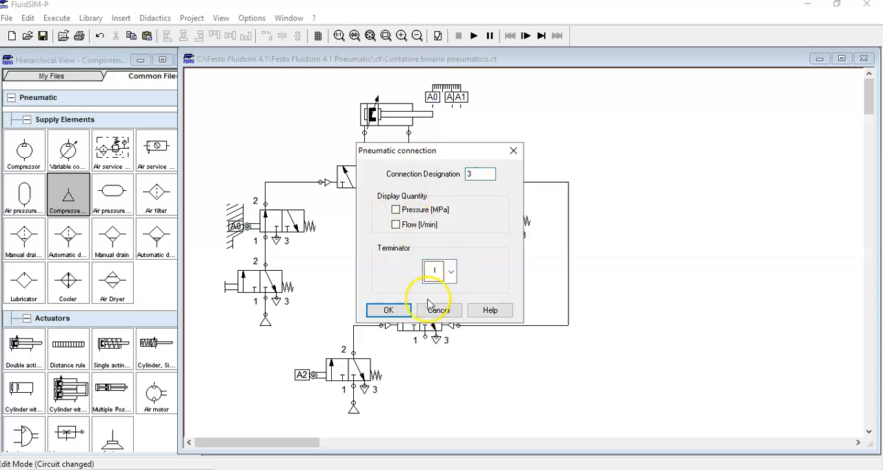
pyautogui.click(378, 309)
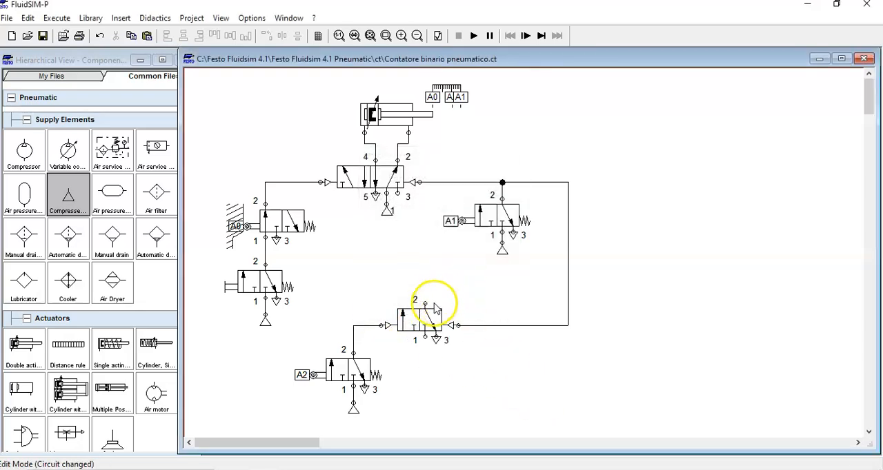
pyautogui.moveTo(425, 304); pyautogui.dragTo(397, 197)
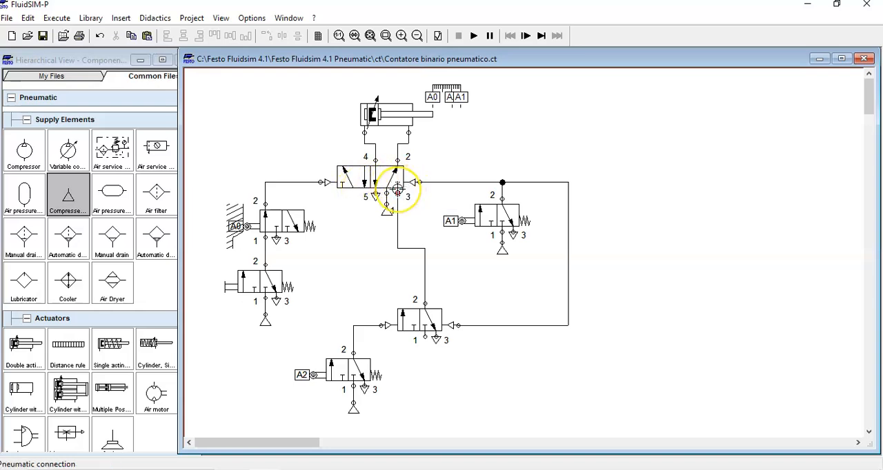
pyautogui.moveTo(397, 188); pyautogui.dragTo(437, 341)
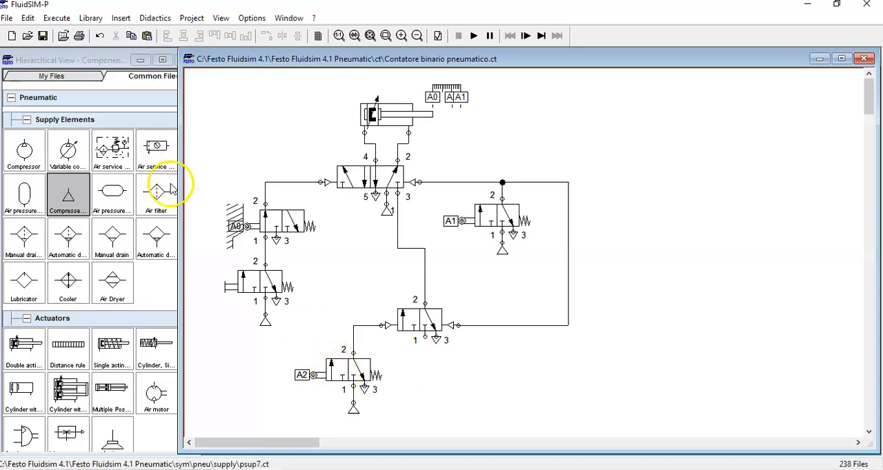
# - Add a throttle valve to the right of the A1 valve and rotate it to a vertical orientation
pyautogui.scroll(-3, 126, 188)
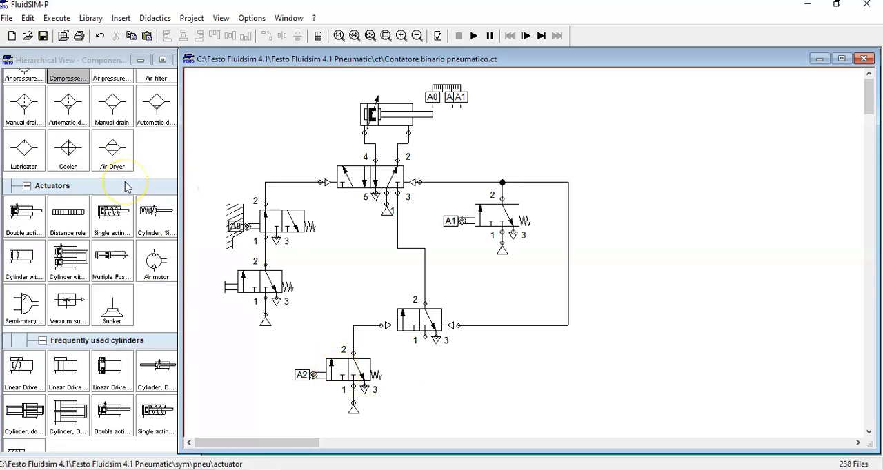
pyautogui.scroll(-2, 126, 186)
pyautogui.scroll(2, 126, 187)
pyautogui.scroll(2, 125, 187)
pyautogui.scroll(-5, 125, 187)
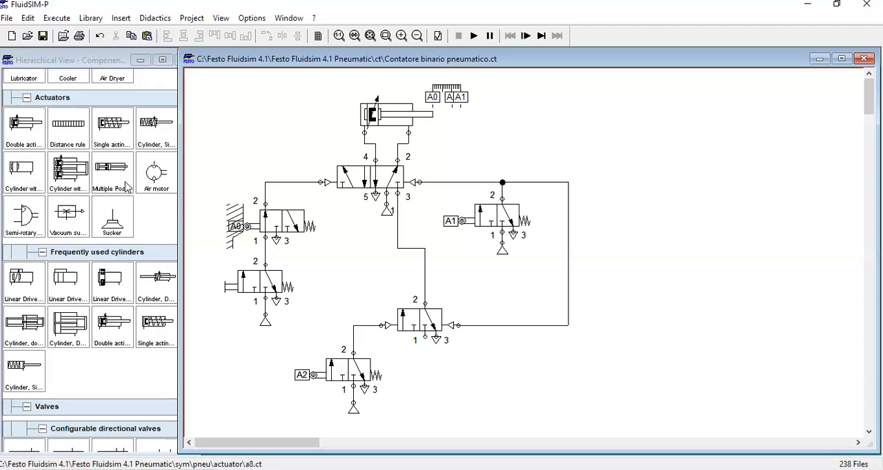
pyautogui.scroll(-14, 125, 184)
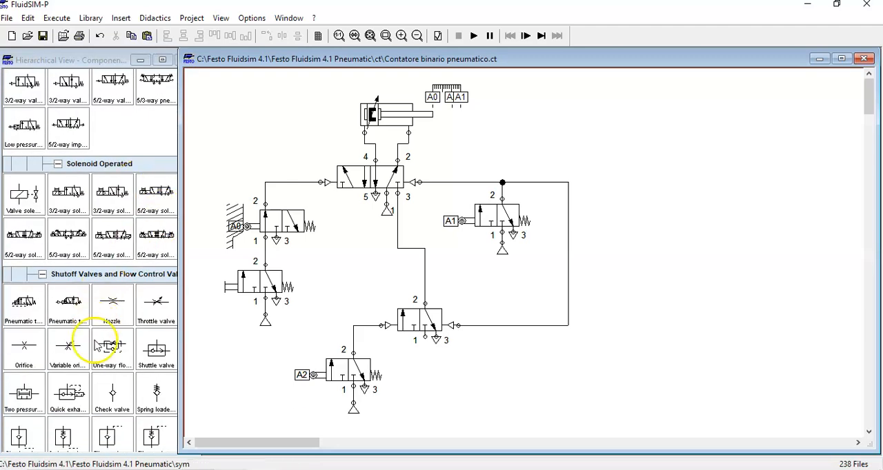
pyautogui.moveTo(158, 310); pyautogui.dragTo(621, 246)
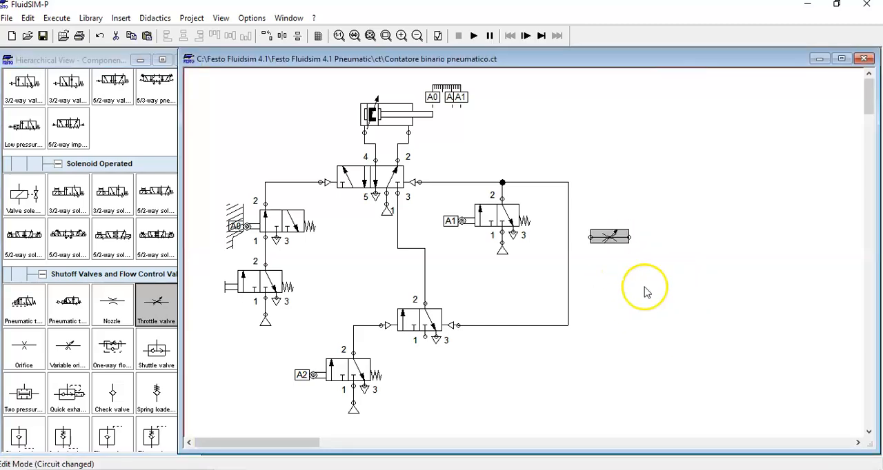
pyautogui.rightClick(609, 236)
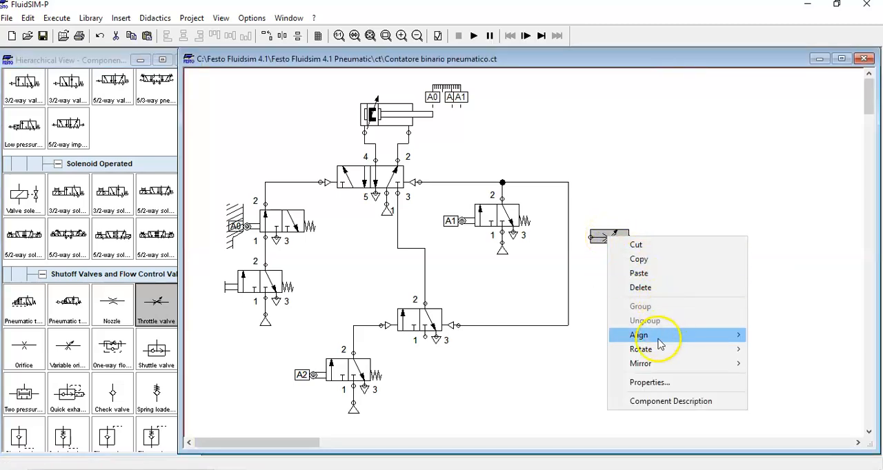
pyautogui.moveTo(660, 349)
pyautogui.click(772, 350)
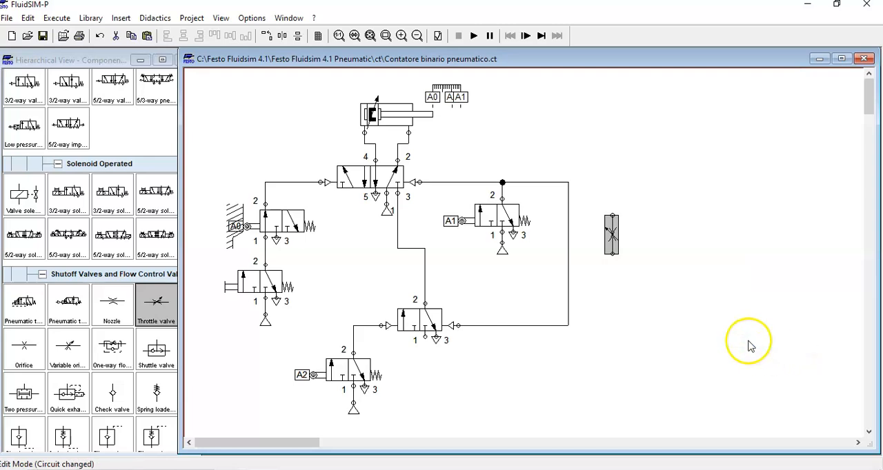
pyautogui.rightClick(611, 241)
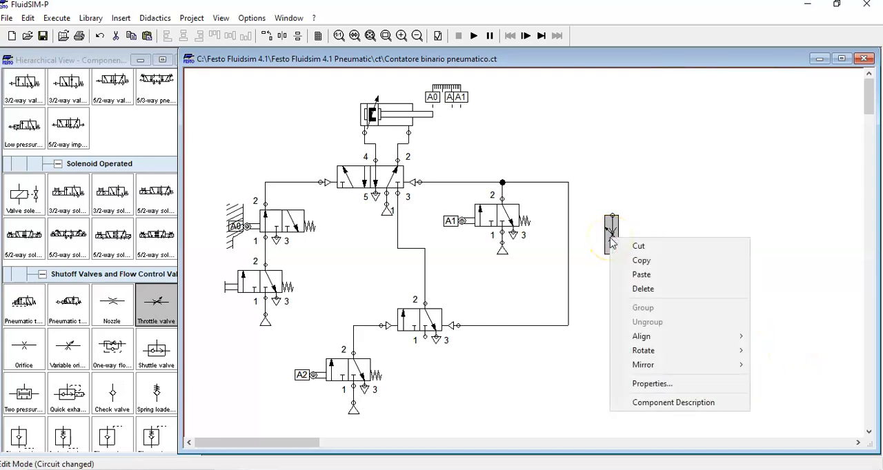
pyautogui.click(447, 382)
pyautogui.click(729, 191)
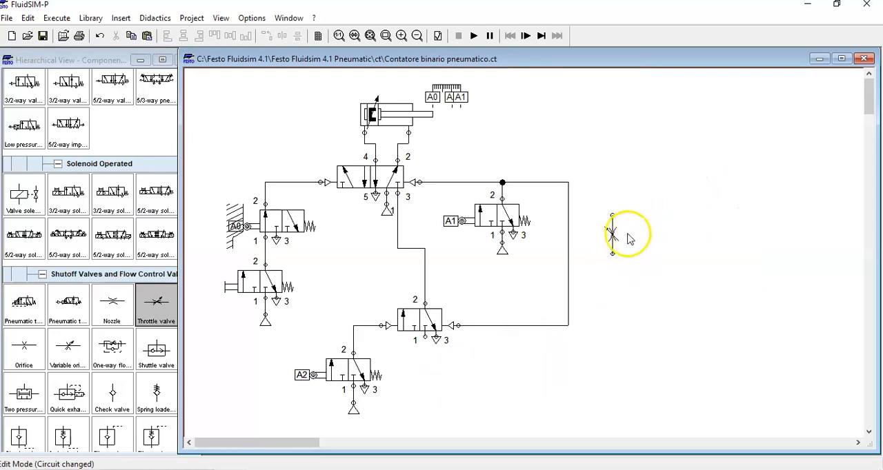
# - Attach the throttle valve's upper port to port 1 of the double-piloted 3/2-way valve and put an exhaust terminator on its lower port
pyautogui.moveTo(612, 236); pyautogui.dragTo(424, 340)
pyautogui.click(499, 380)
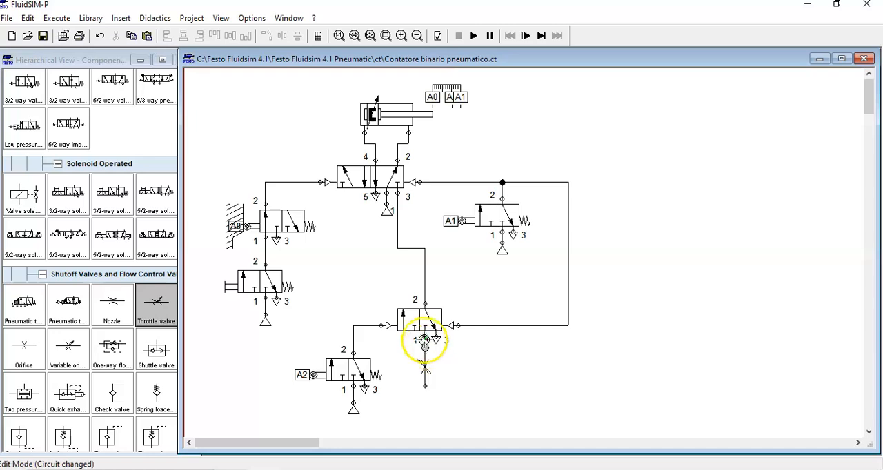
pyautogui.doubleClick(425, 385)
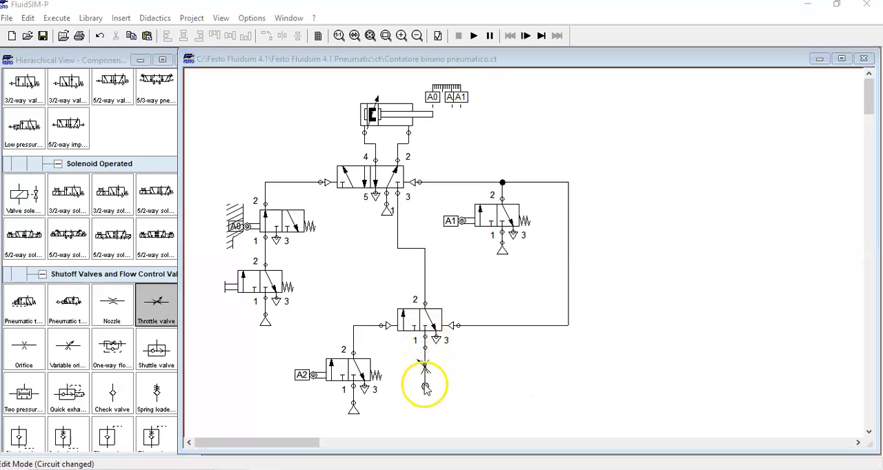
pyautogui.click(452, 273)
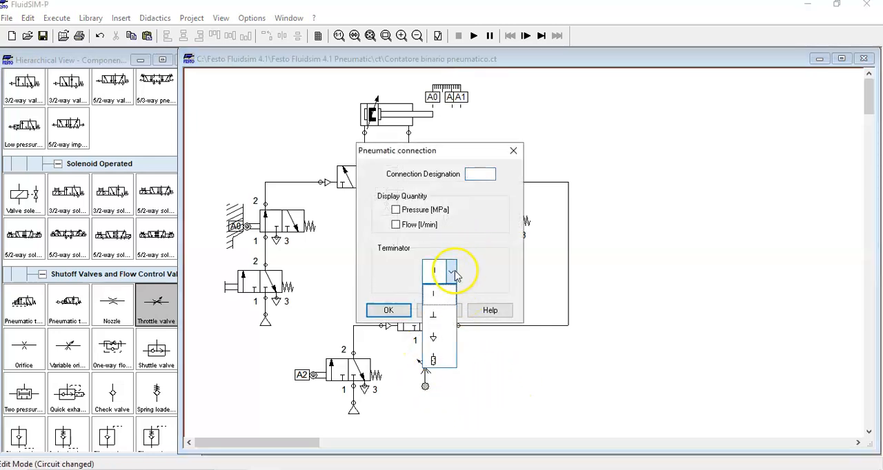
pyautogui.click(438, 340)
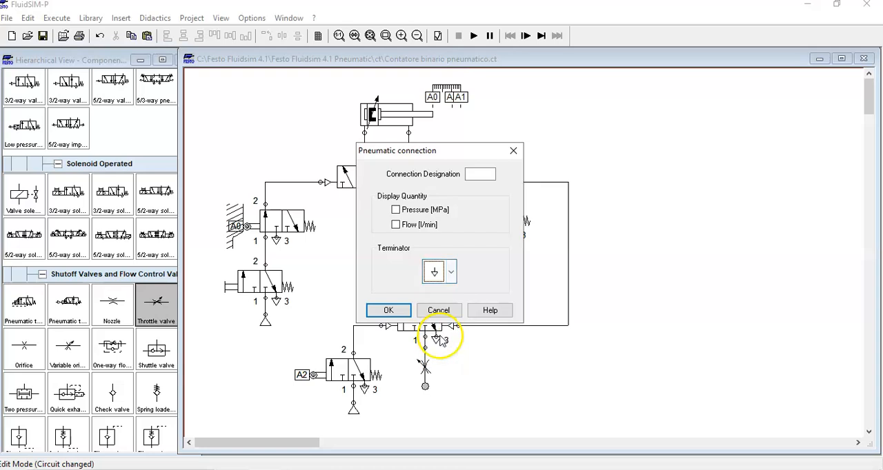
pyautogui.click(391, 313)
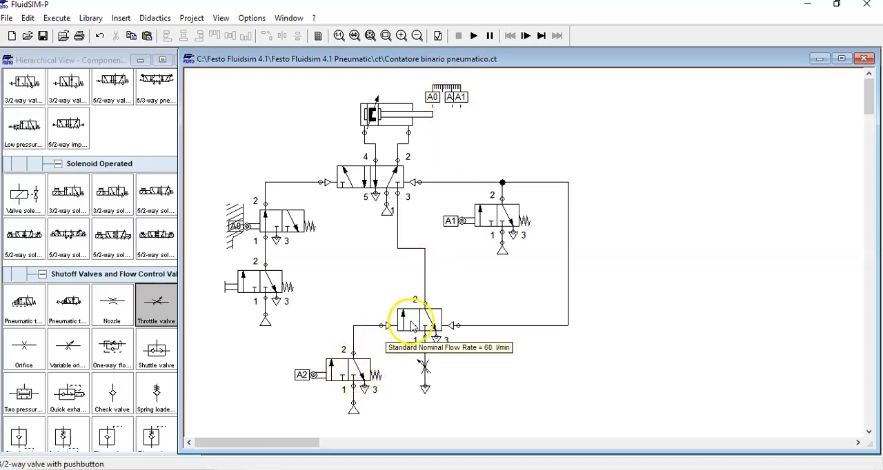
pyautogui.moveTo(456, 322); pyautogui.dragTo(439, 340)
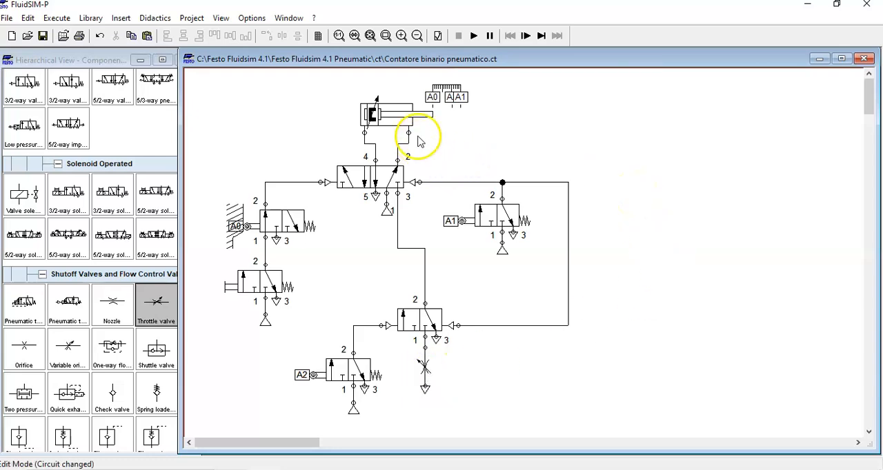
# - Enable the cylinder's velocity display and confirm the simulation speed with a slow-motion factor of 1:10
pyautogui.doubleClick(393, 116)
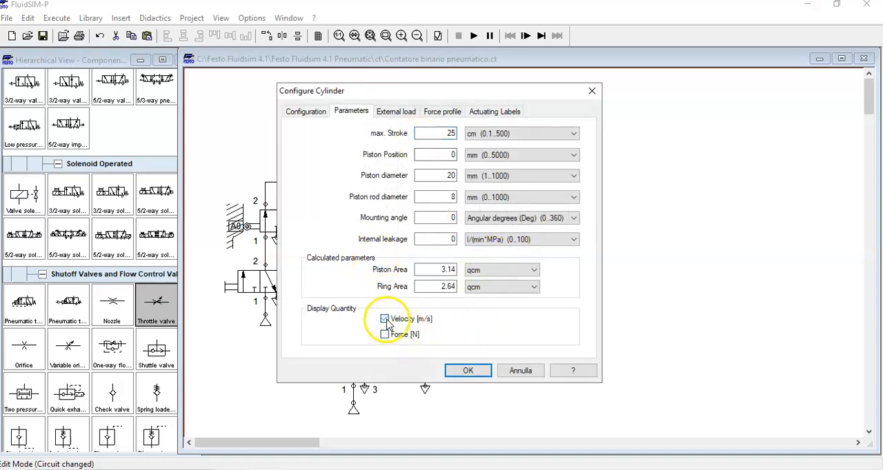
pyautogui.click(458, 370)
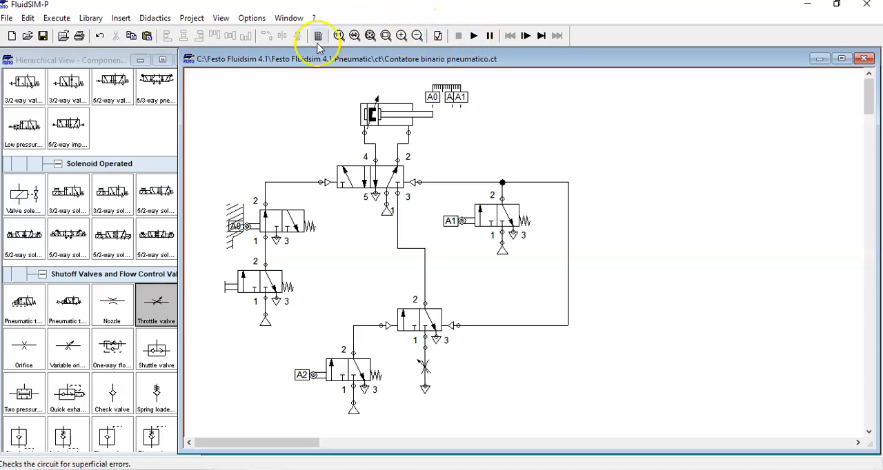
pyautogui.click(249, 18)
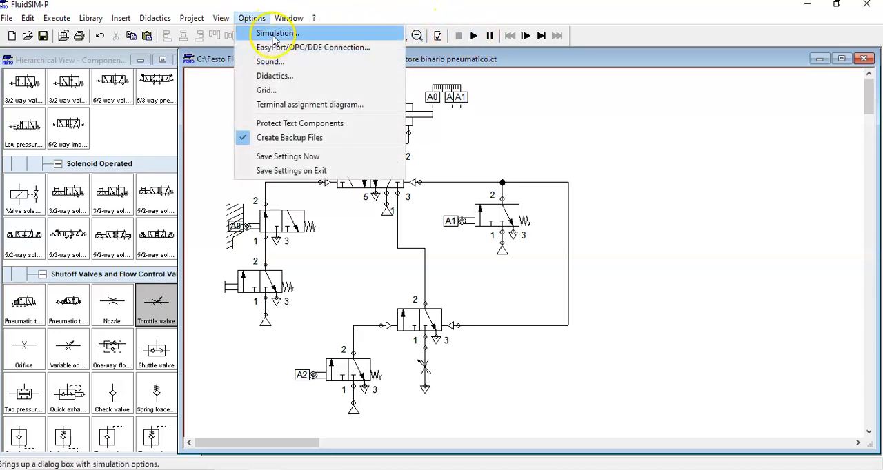
pyautogui.click(269, 33)
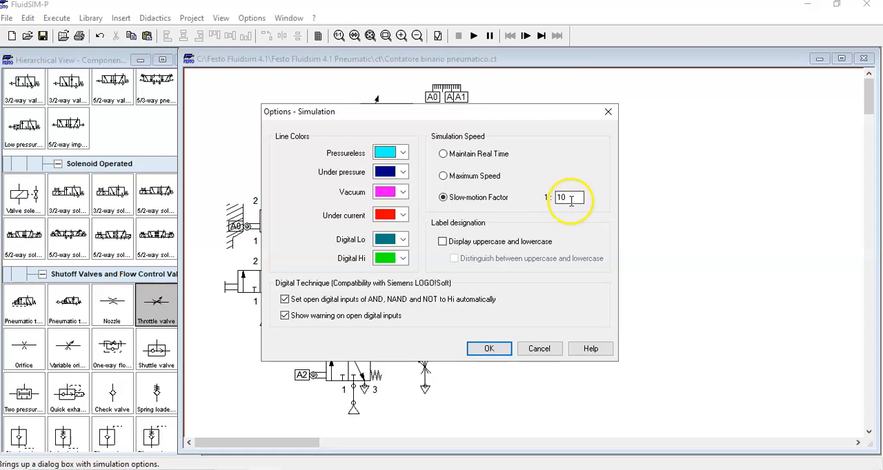
pyautogui.click(493, 351)
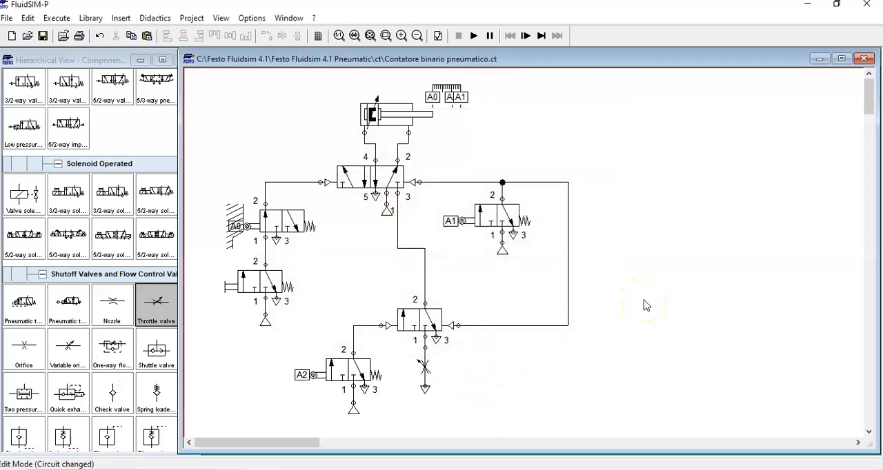
# - Run the simulation, actuate the pushbutton valve twice to cycle the cylinder, and stop the simulation
pyautogui.click(474, 36)
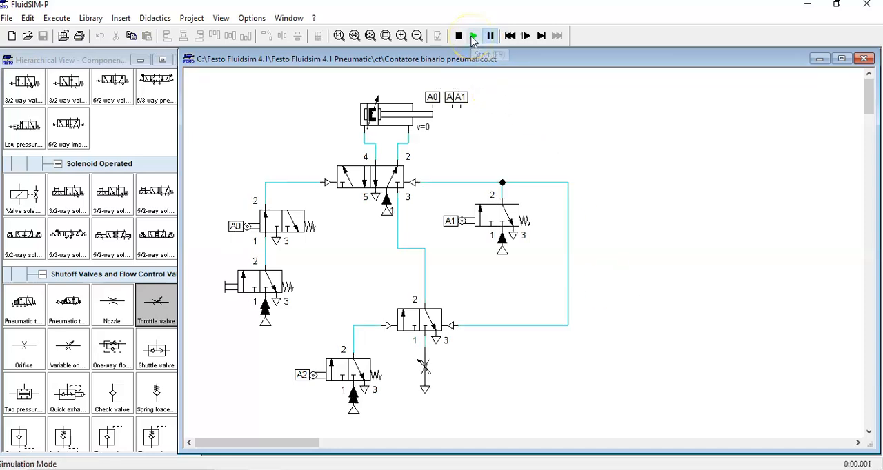
pyautogui.click(253, 280)
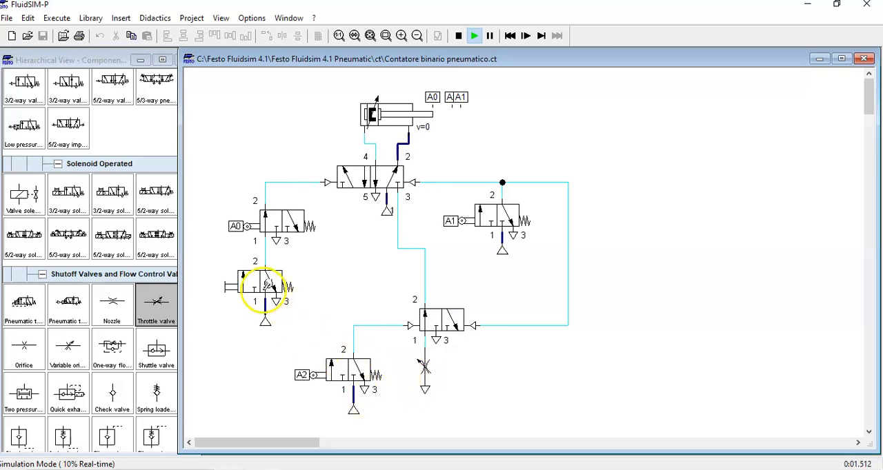
pyautogui.click(258, 283)
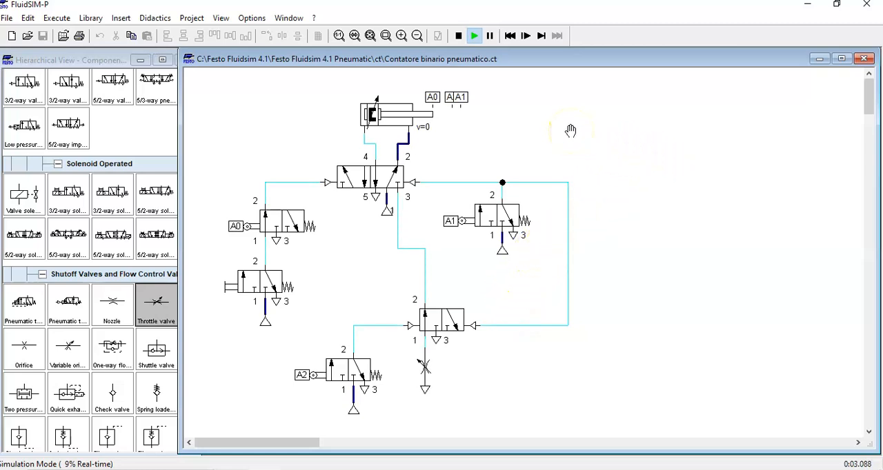
pyautogui.click(458, 36)
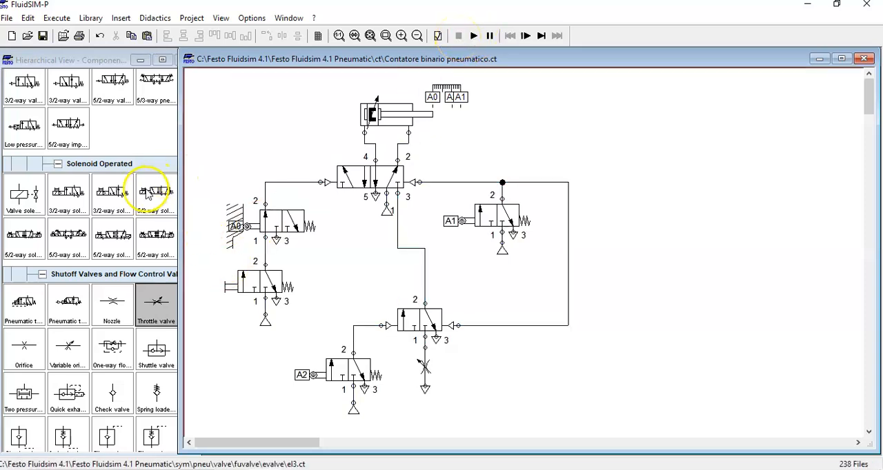
# - Shift the circuit window to expose the component library's scroll bar and place a state diagram to the right of the circuit
pyautogui.moveTo(386, 58); pyautogui.dragTo(407, 61)
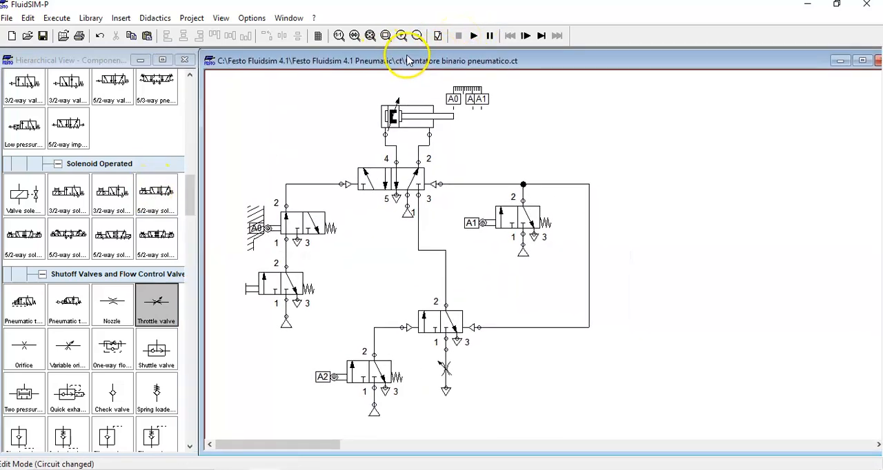
pyautogui.moveTo(187, 207); pyautogui.dragTo(165, 432)
pyautogui.moveTo(68, 353); pyautogui.dragTo(701, 320)
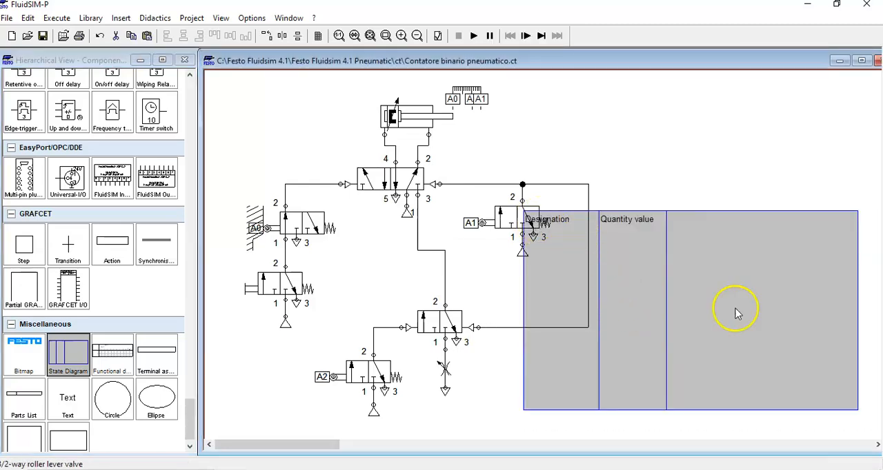
pyautogui.moveTo(749, 288); pyautogui.dragTo(824, 213)
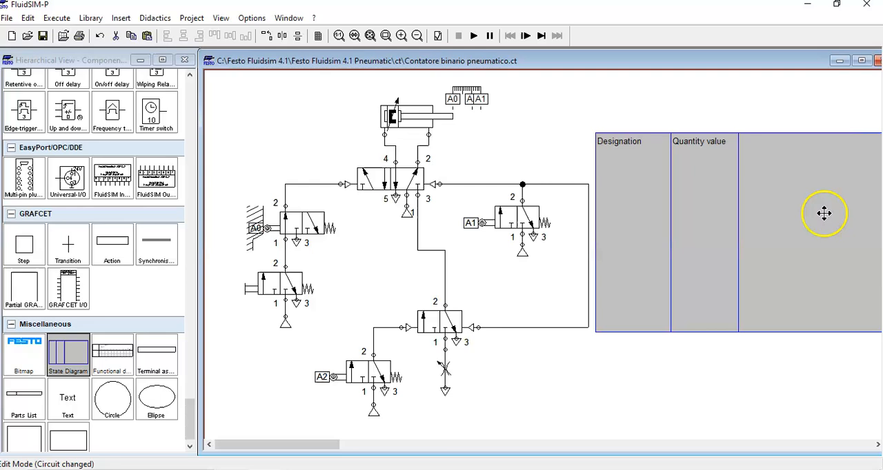
pyautogui.click(699, 407)
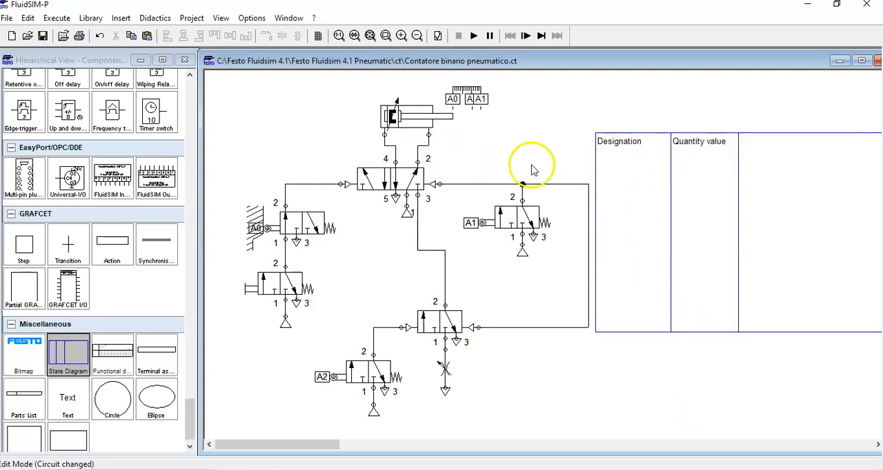
# - Add the double acting cylinder to the state diagram, plotting position in black and velocity in blue
pyautogui.click(403, 119)
pyautogui.moveTo(403, 119)
pyautogui.mouseDown()
pyautogui.moveTo(606, 165)
pyautogui.moveTo(633, 188)
pyautogui.mouseUp()
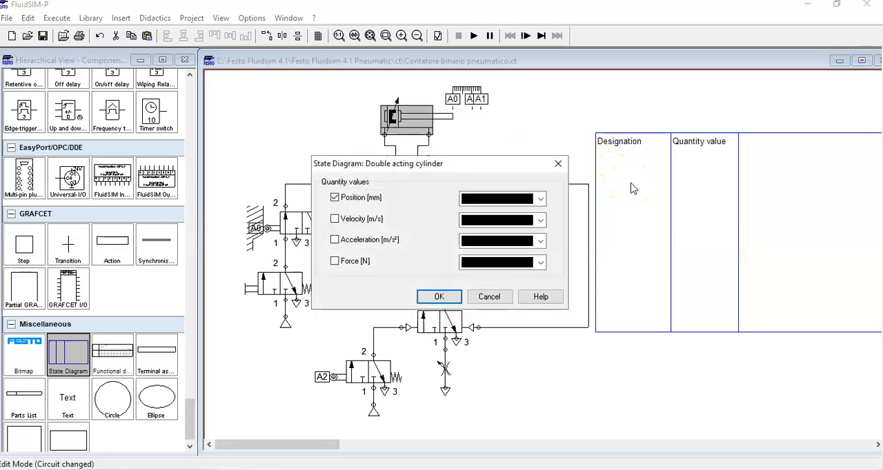
pyautogui.moveTo(434, 166); pyautogui.dragTo(319, 214)
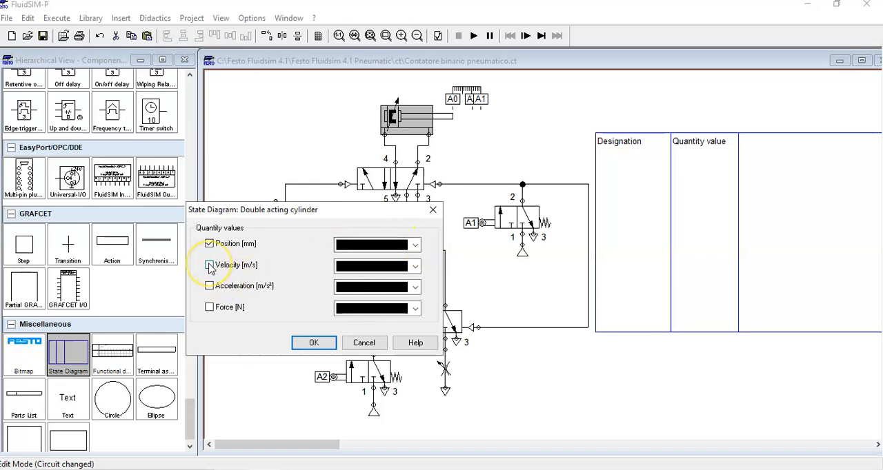
pyautogui.click(415, 267)
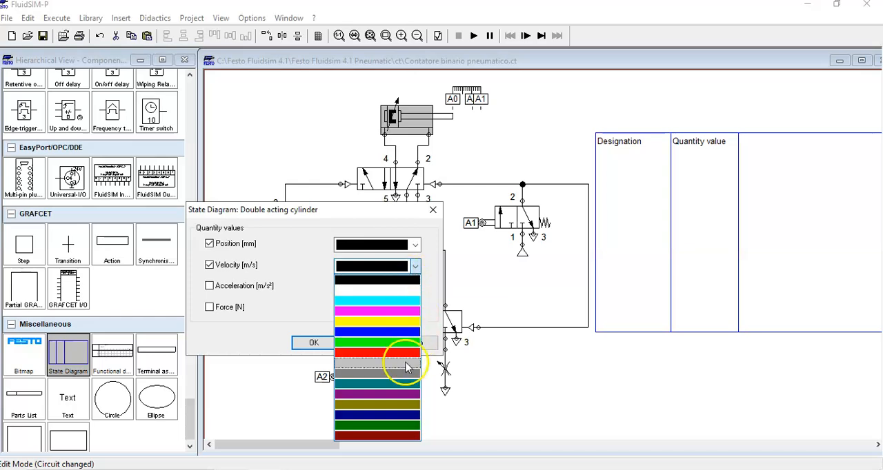
pyautogui.click(386, 332)
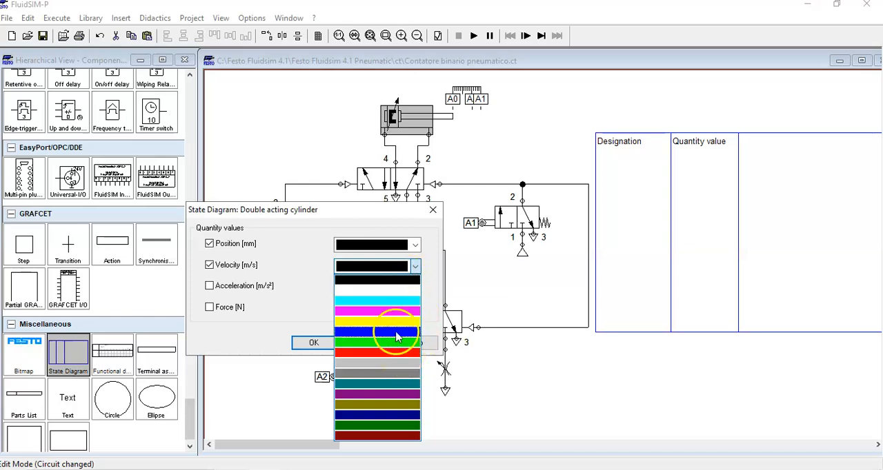
pyautogui.click(313, 343)
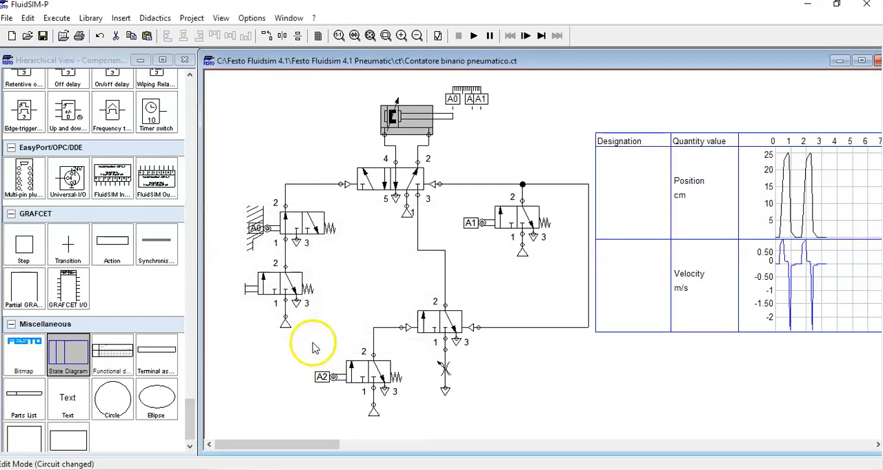
# - Set the state diagram's line thickness to Thick
pyautogui.doubleClick(789, 285)
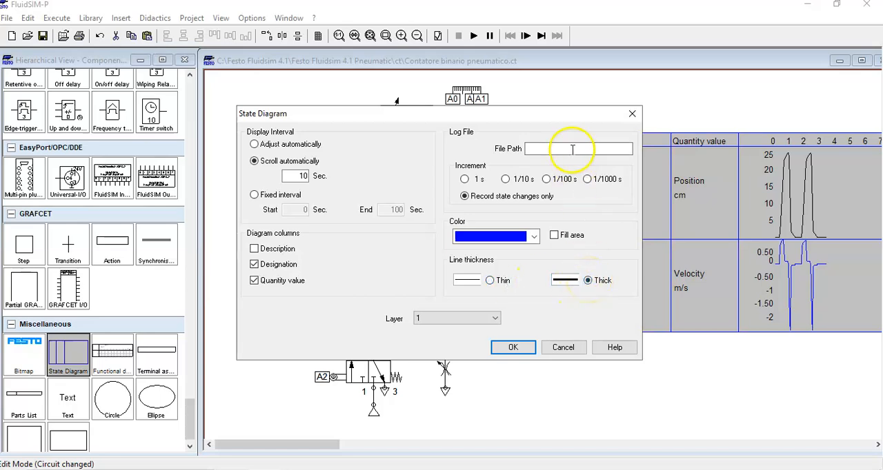
pyautogui.moveTo(581, 122); pyautogui.dragTo(436, 116)
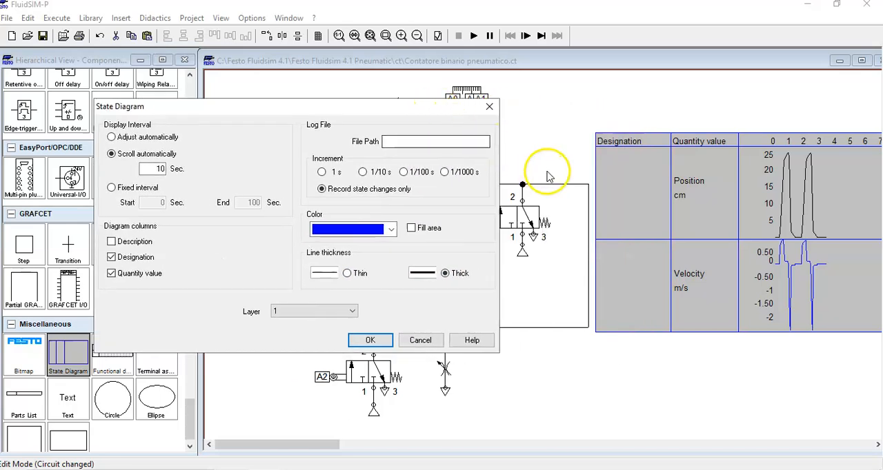
pyautogui.click(370, 341)
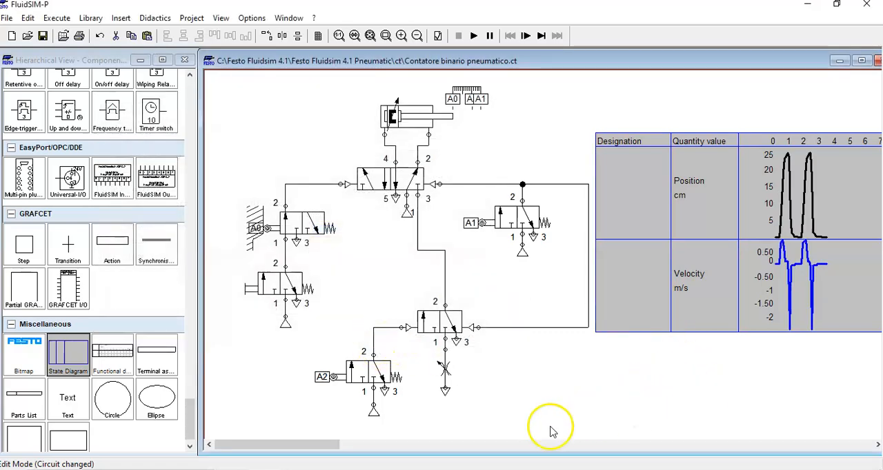
# - Widen the circuit window to show the whole state diagram, and enlarge the diagram in width and height
pyautogui.moveTo(622, 65); pyautogui.dragTo(437, 56)
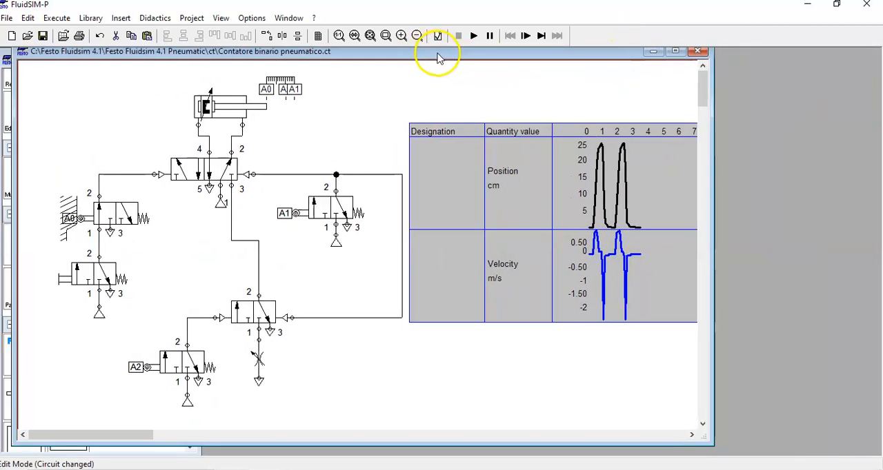
pyautogui.moveTo(710, 263); pyautogui.dragTo(873, 253)
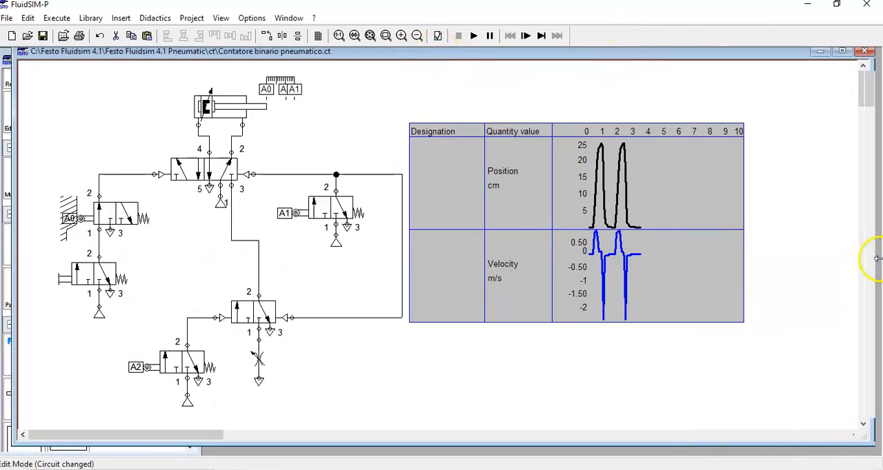
pyautogui.click(741, 246)
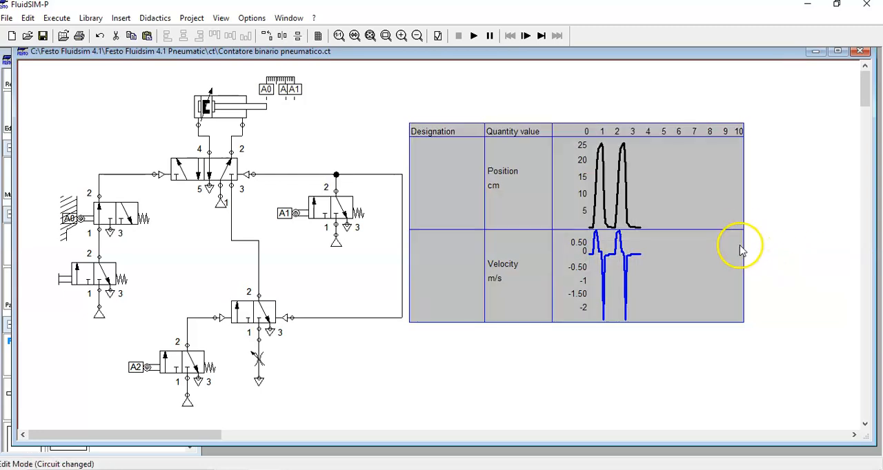
pyautogui.moveTo(742, 219); pyautogui.dragTo(853, 226)
pyautogui.moveTo(674, 322); pyautogui.dragTo(687, 417)
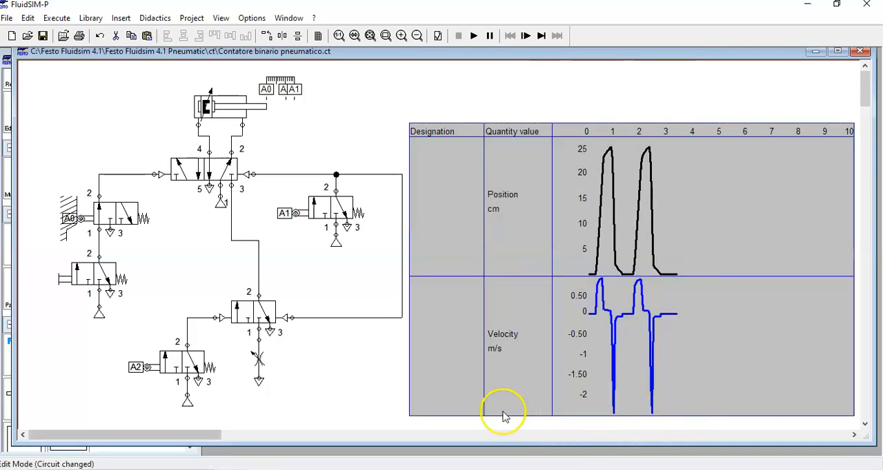
pyautogui.click(378, 380)
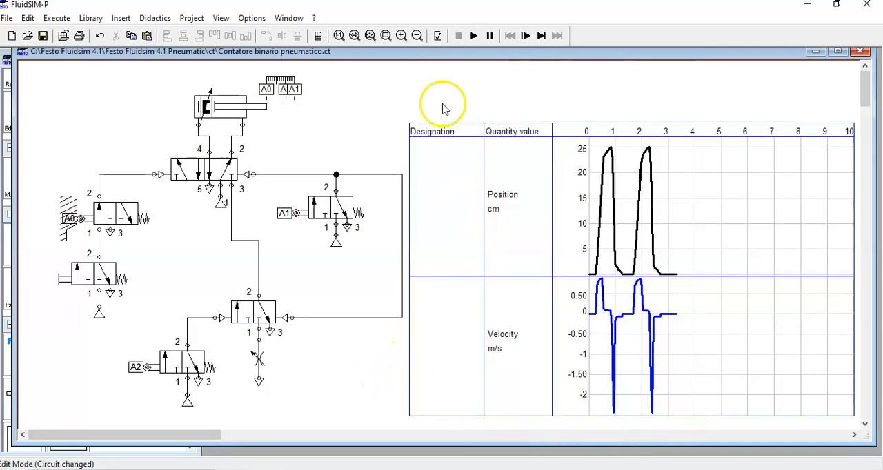
# - Run the simulation, actuate the pushbutton valve once to cycle the cylinder, and stop the simulation
pyautogui.click(473, 38)
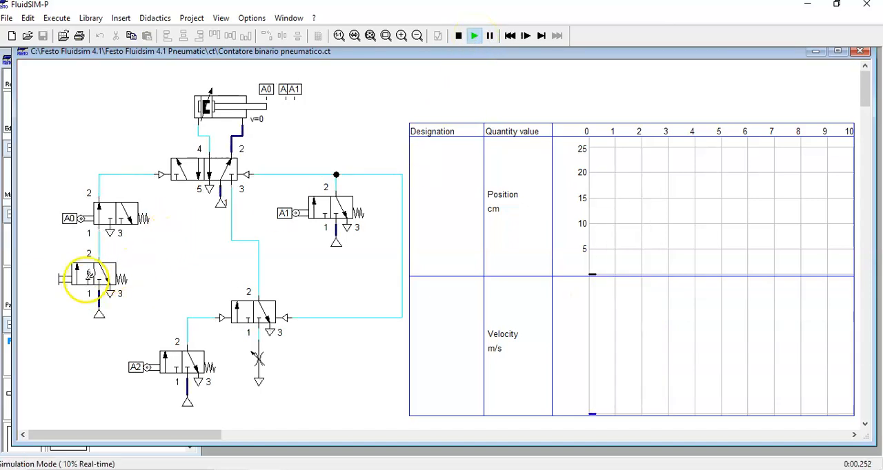
pyautogui.click(88, 274)
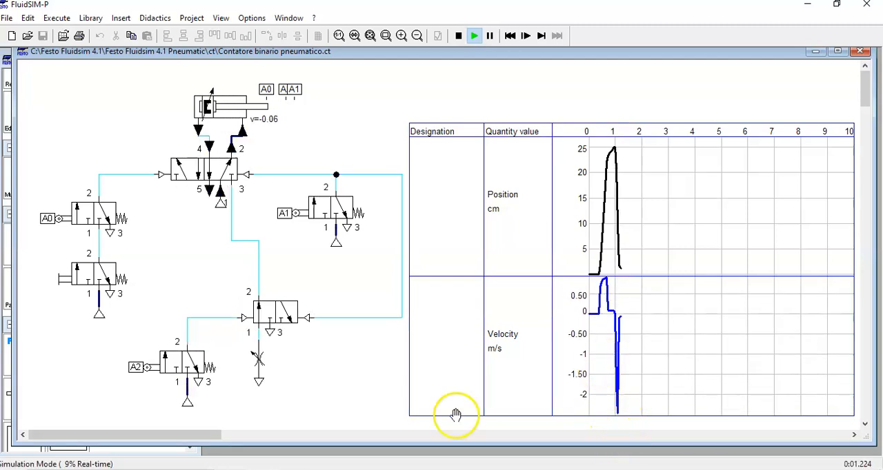
pyautogui.press('F5')
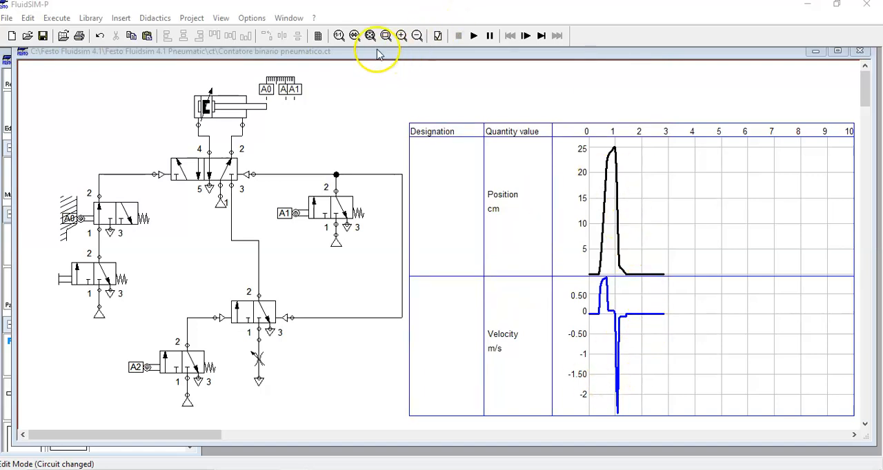
# - Examine the state diagram's position and velocity curves up close, reading the time and velocity at the extension peak
pyautogui.click(401, 35)
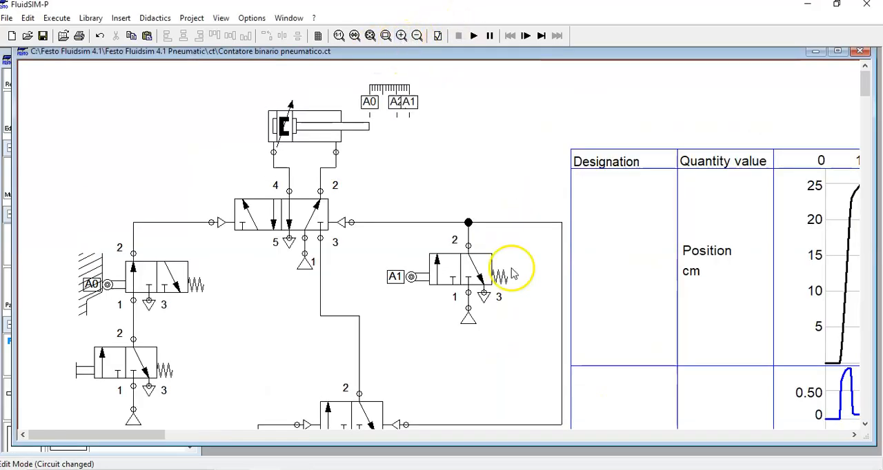
pyautogui.click(540, 439)
pyautogui.click(600, 439)
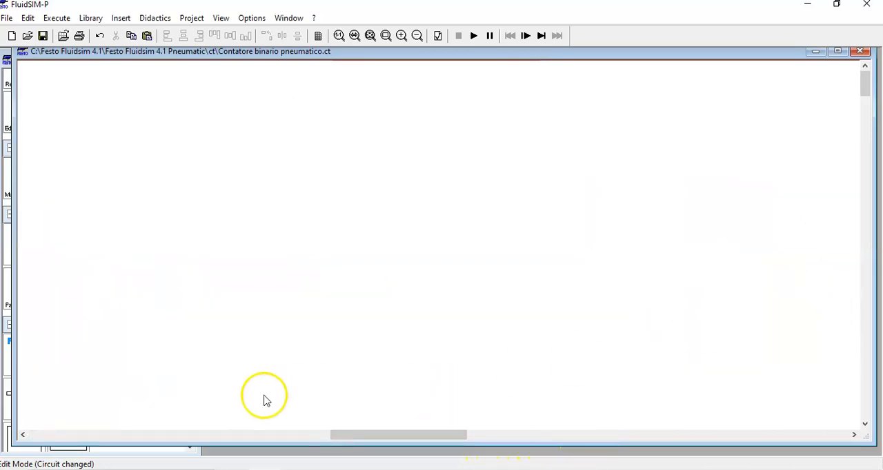
pyautogui.moveTo(355, 436); pyautogui.dragTo(152, 438)
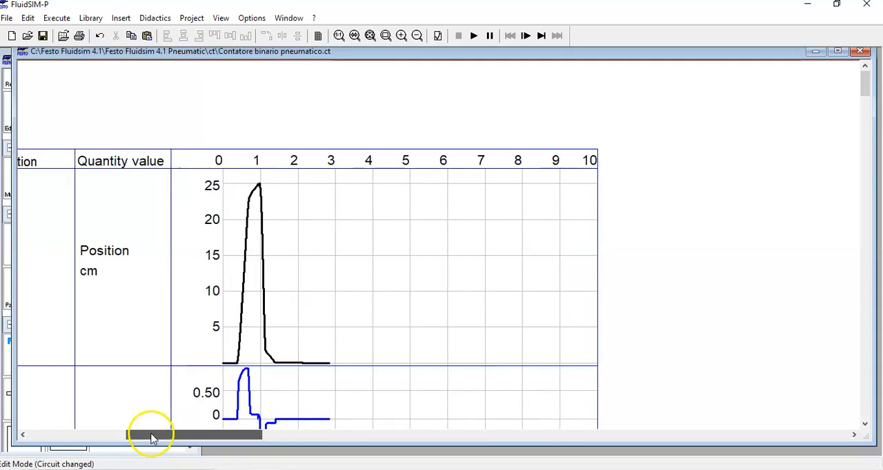
pyautogui.moveTo(868, 95); pyautogui.dragTo(867, 102)
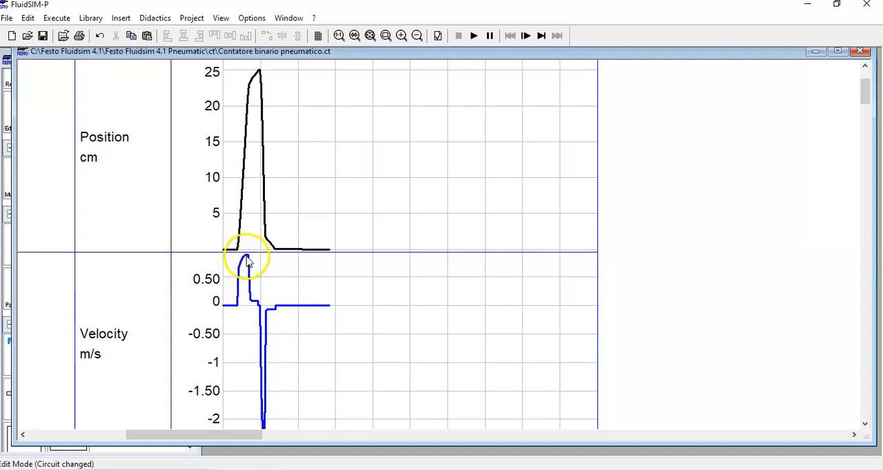
pyautogui.moveTo(247, 258)
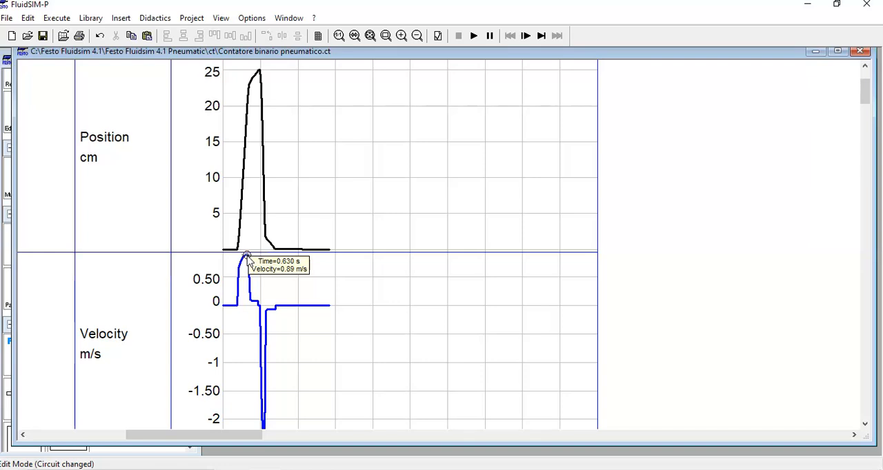
pyautogui.click(249, 286)
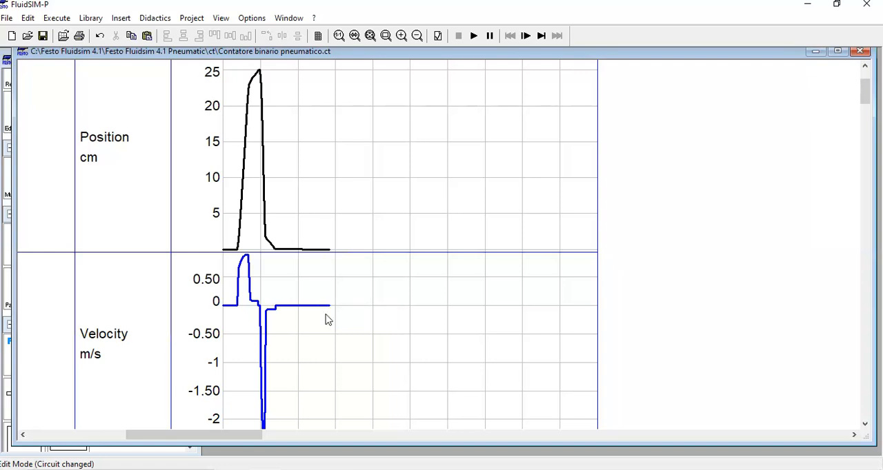
pyautogui.click(333, 321)
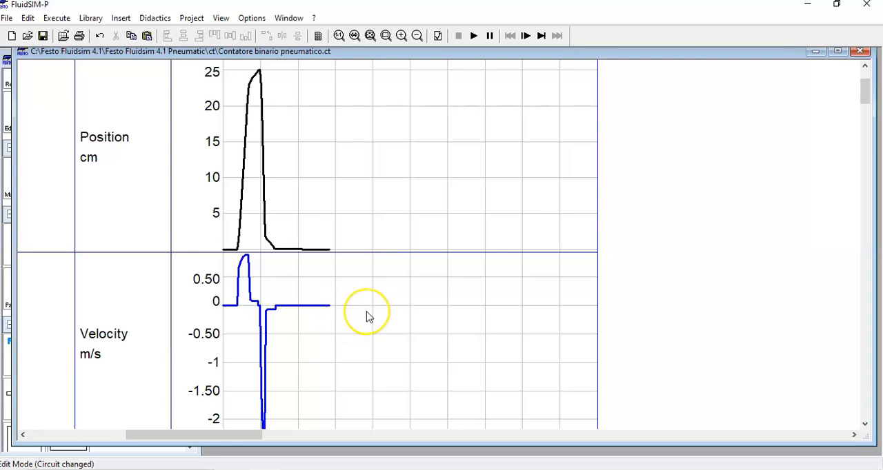